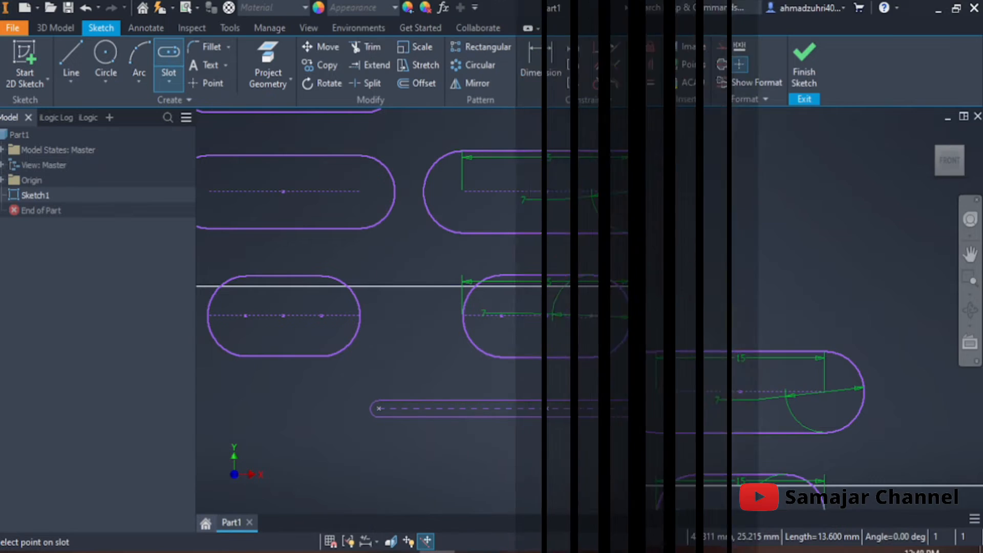
key(Tab)
key(Return)
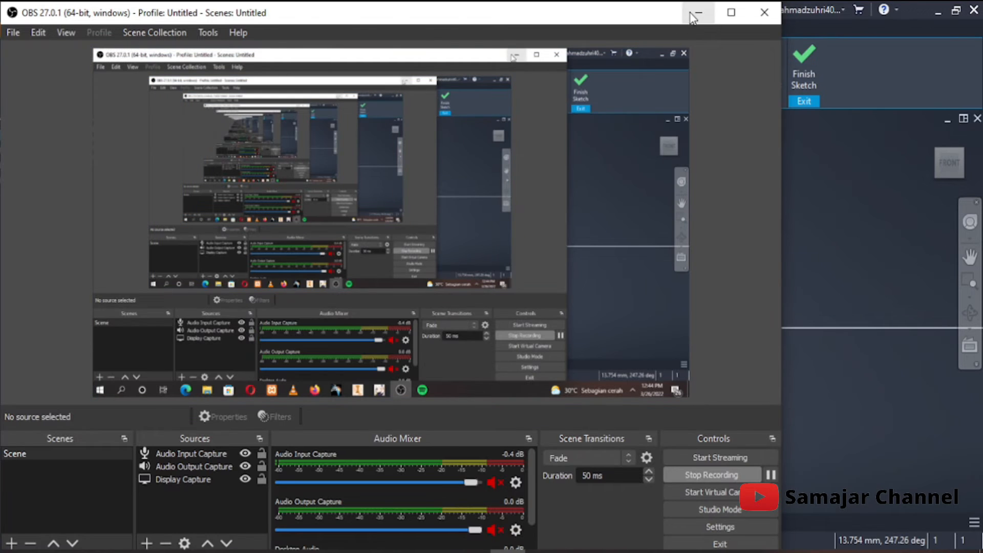
click(692, 14)
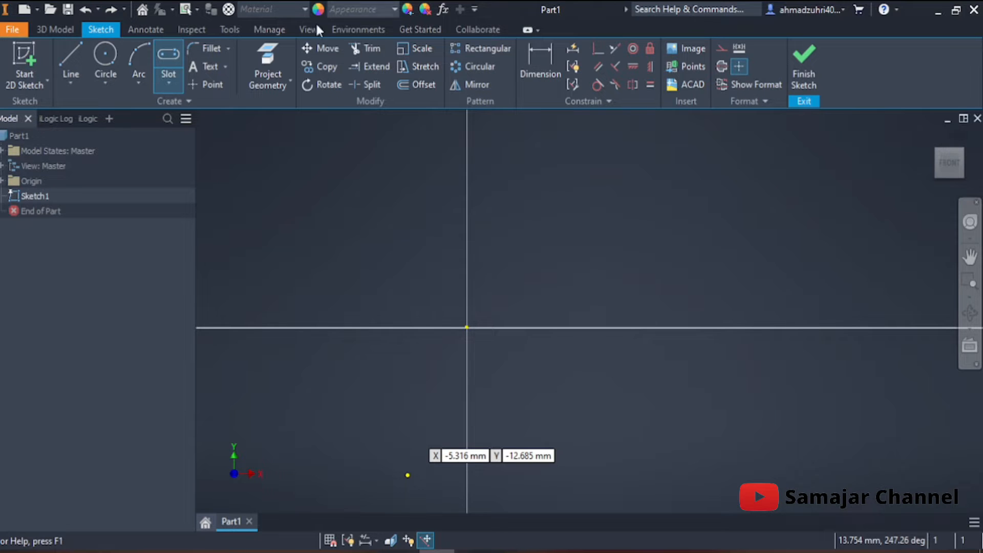
click(171, 82)
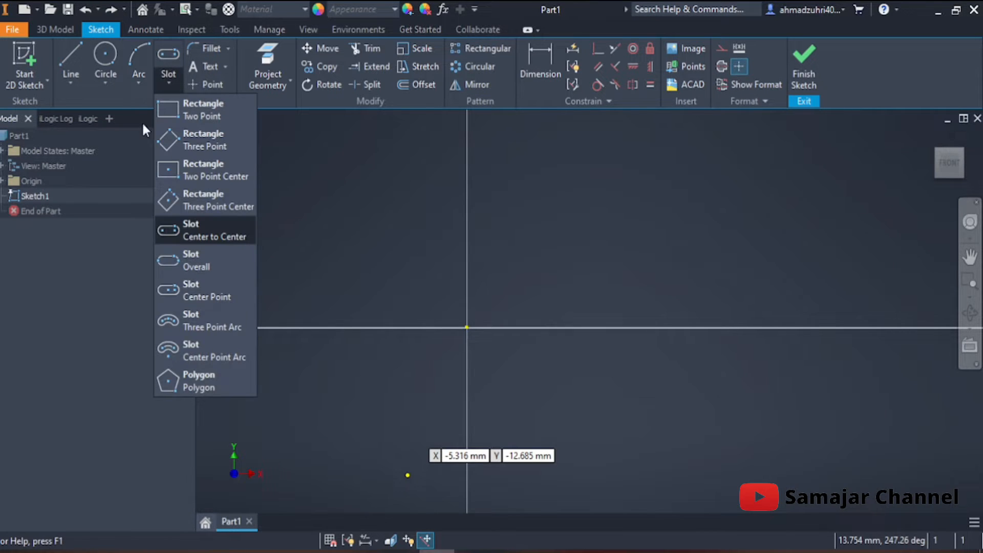
click(205, 230)
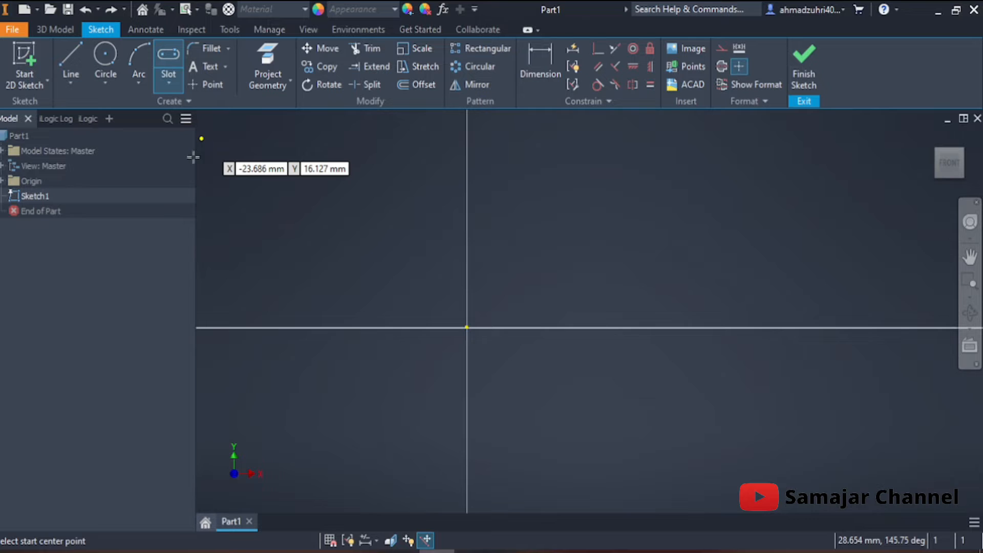
key(Escape)
click(72, 103)
click(69, 89)
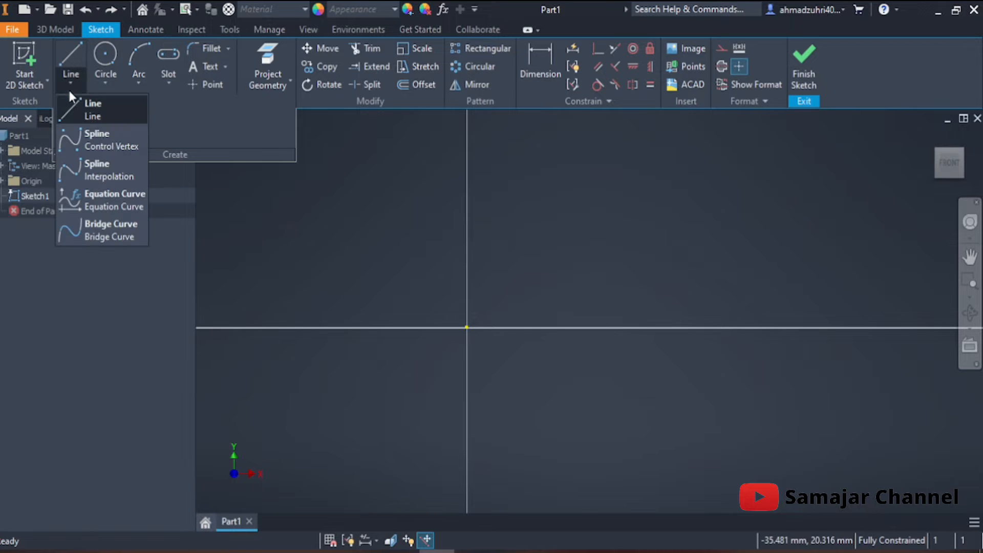
click(105, 85)
click(140, 81)
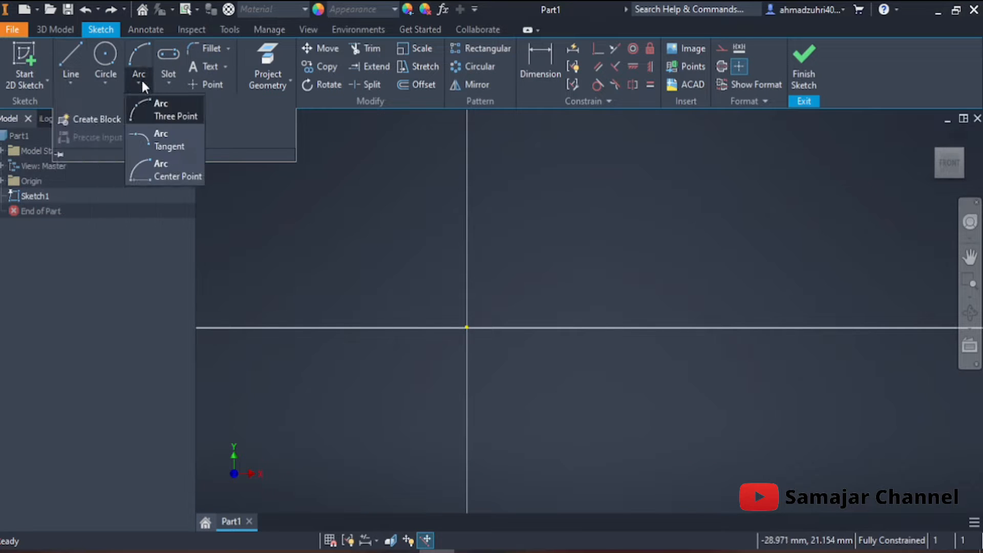
click(159, 82)
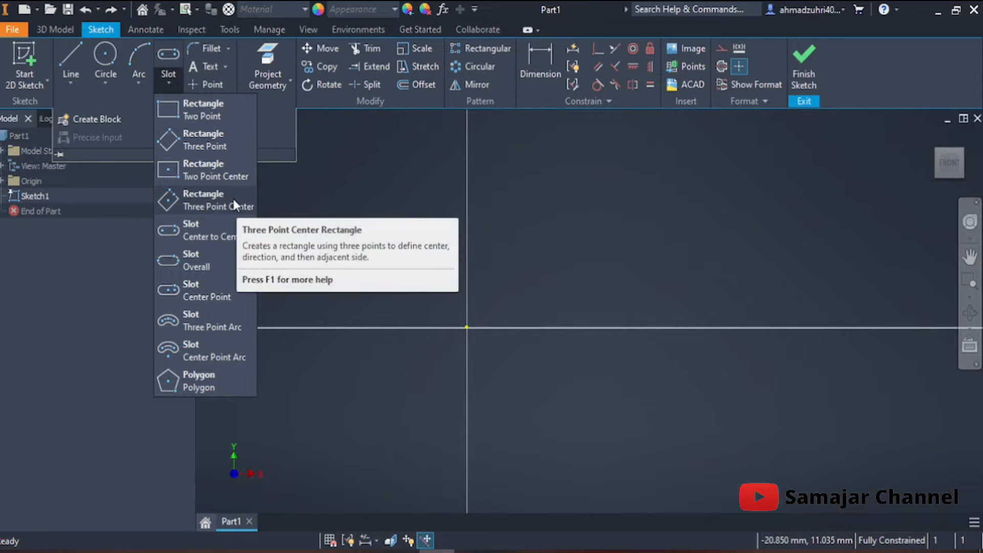
click(123, 101)
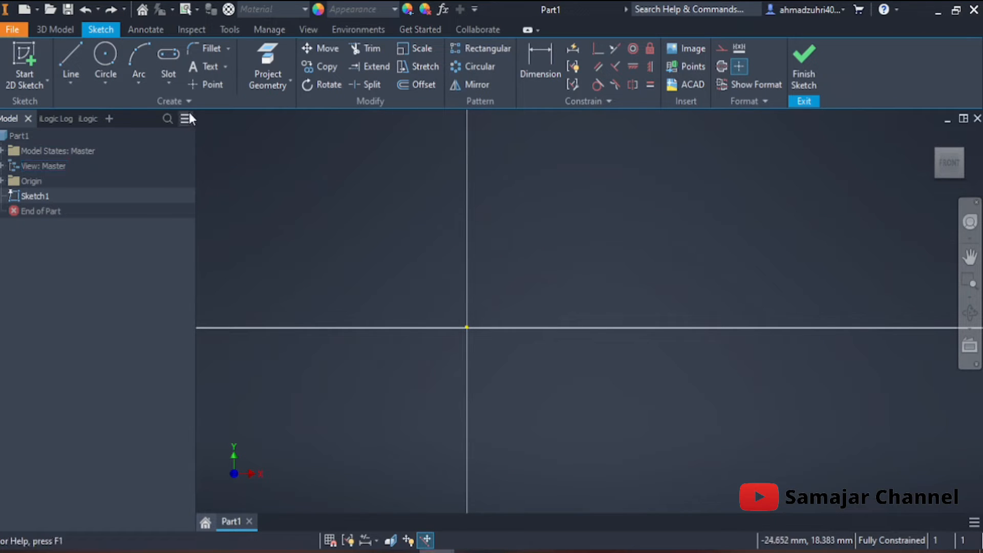
Draw a horizontal center-to-center slot above and left of the origin, about 14 mm between centers and about 5 mm wide
click(167, 84)
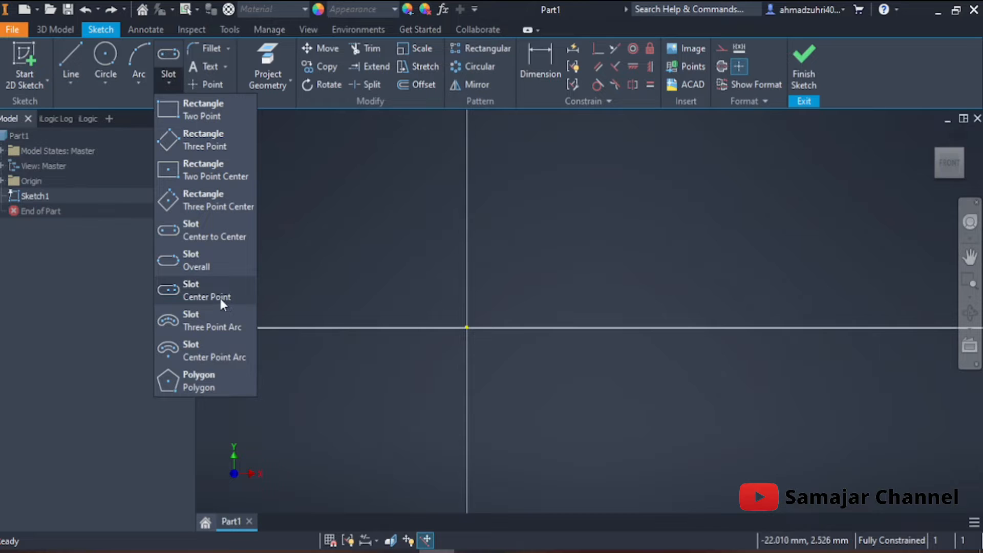
click(216, 233)
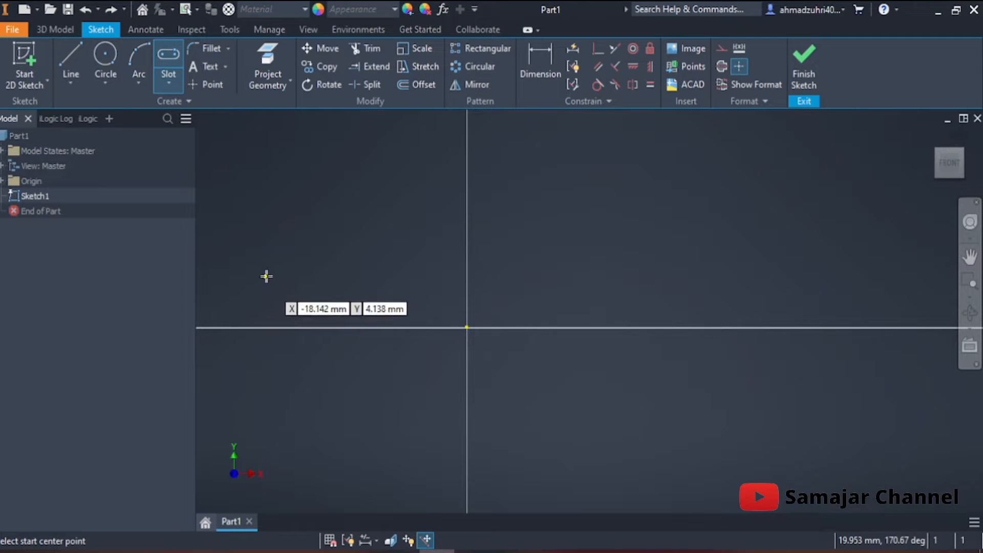
click(278, 234)
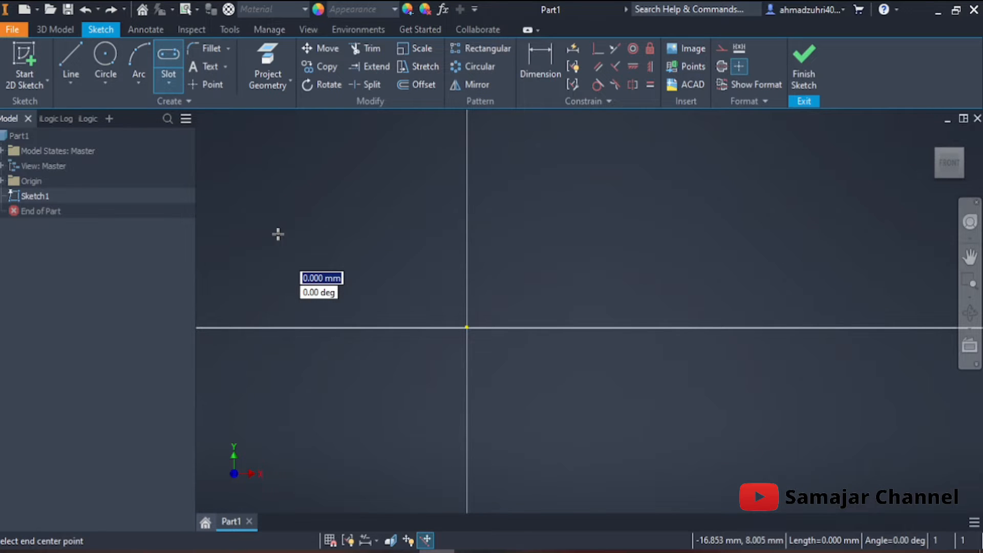
click(437, 234)
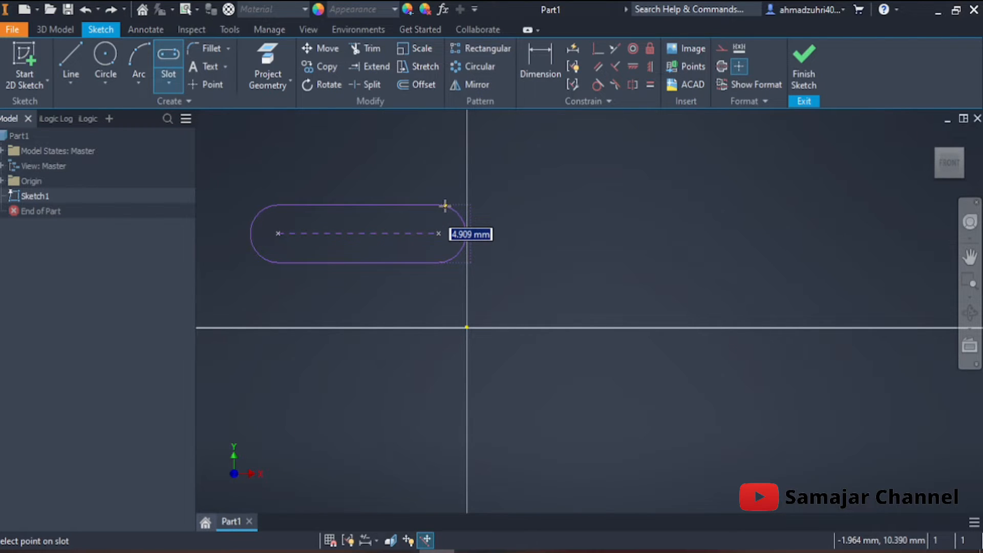
click(445, 205)
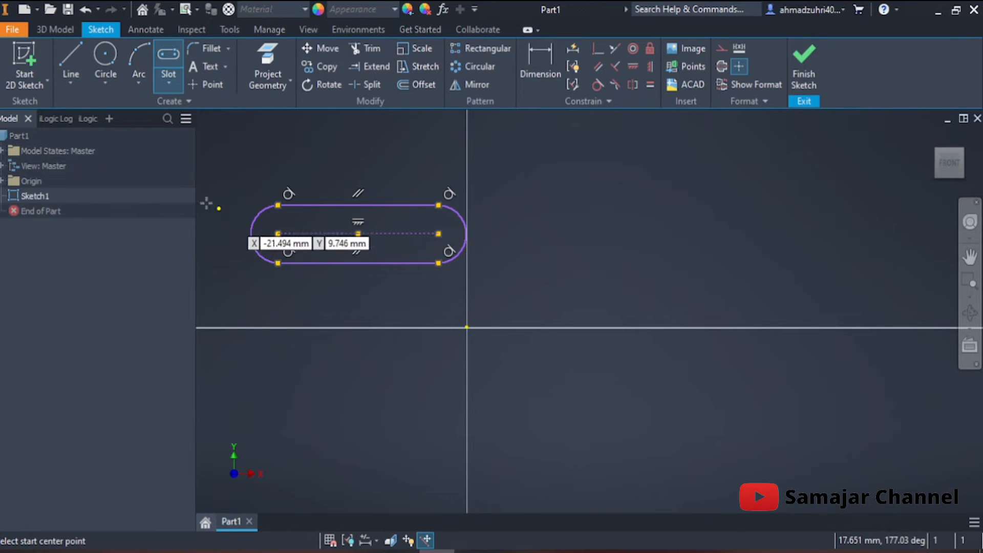
Draw a second horizontal center-to-center slot below the first, aligned at its start center, with 15 mm between centers and 6 mm width
click(279, 349)
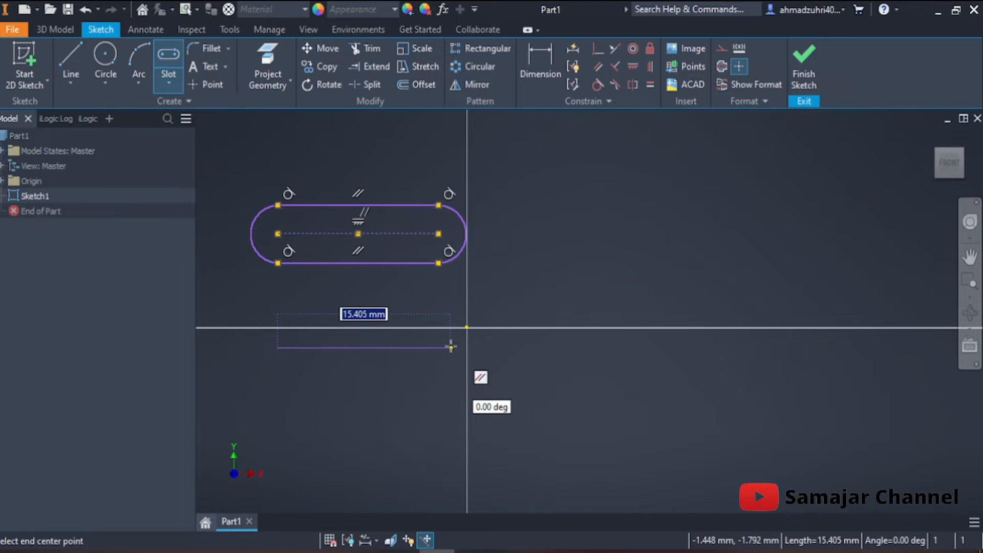
text(15)
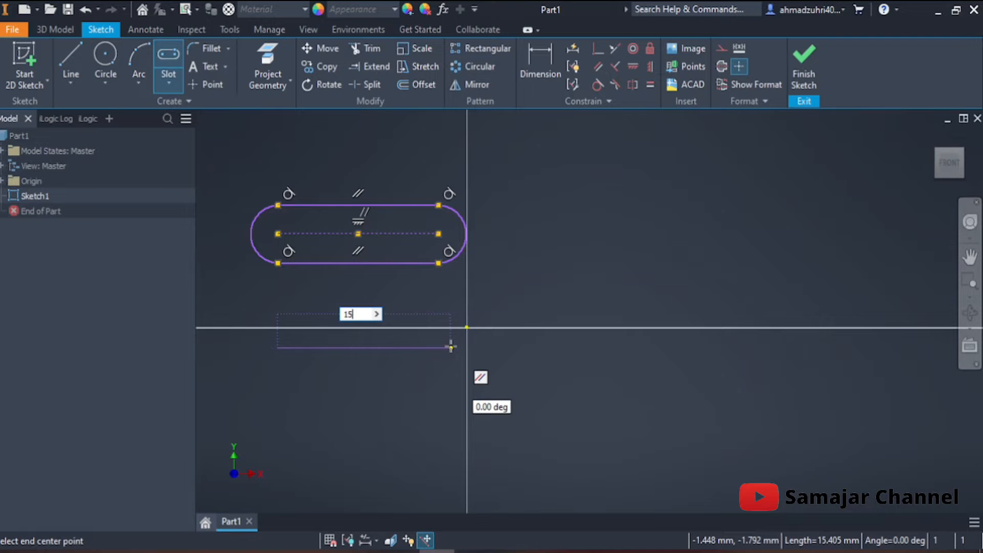
key(Return)
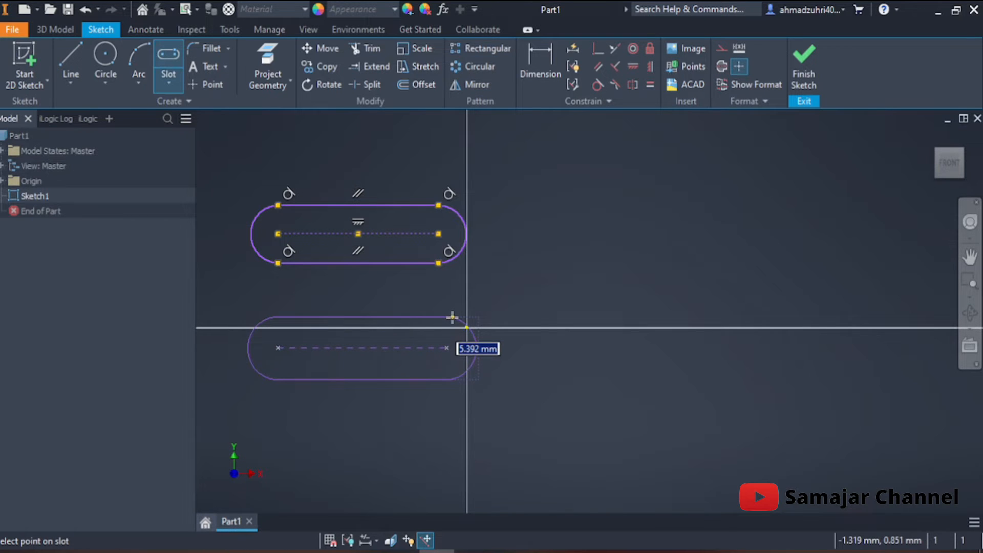
click(449, 315)
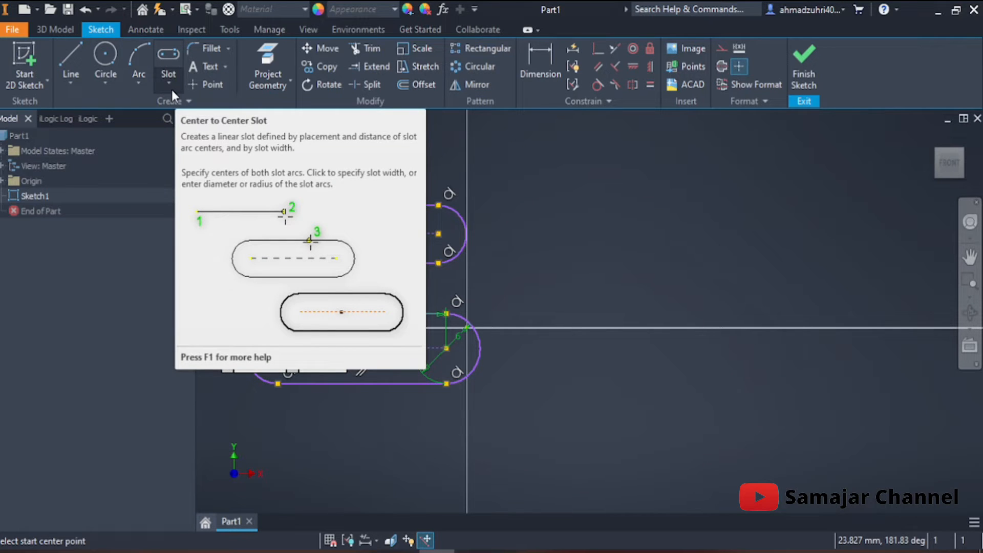
Draw a horizontal overall slot to the right of the first slot, about 16.5 mm long and about 7.5 mm wide
click(171, 90)
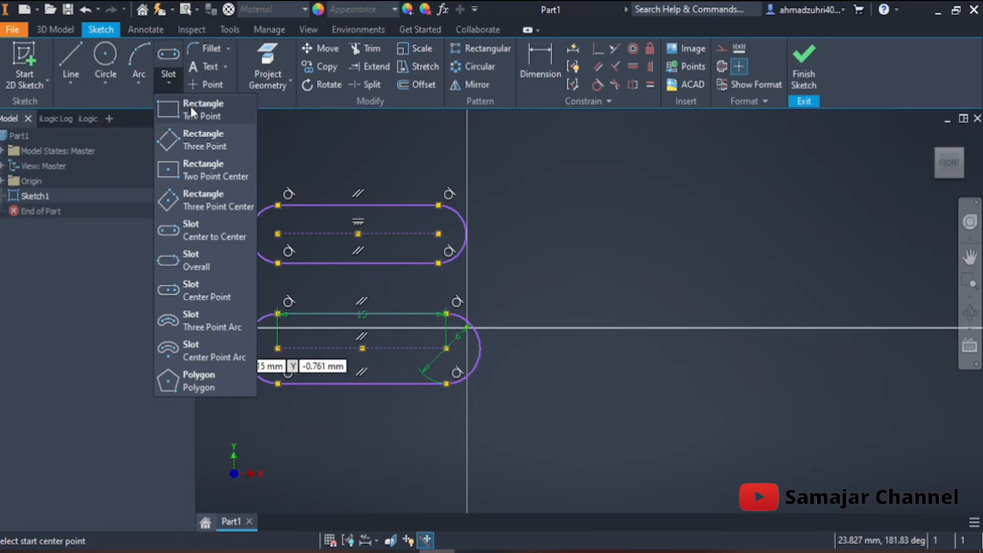
click(208, 259)
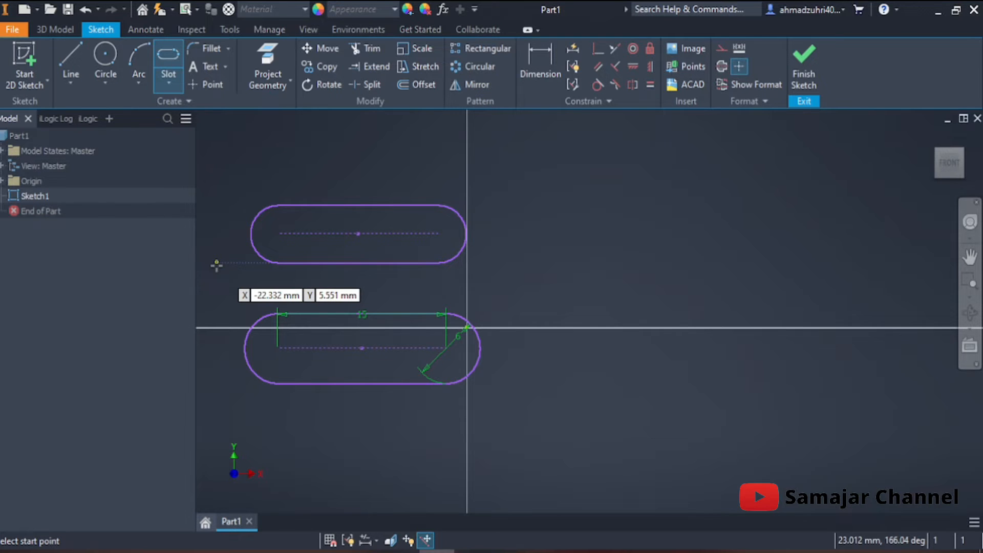
click(552, 233)
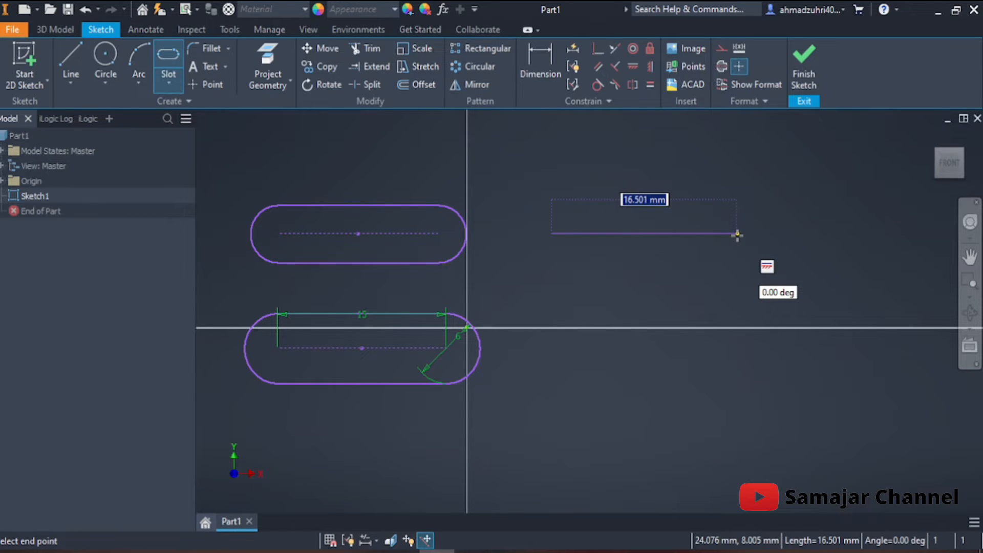
click(737, 234)
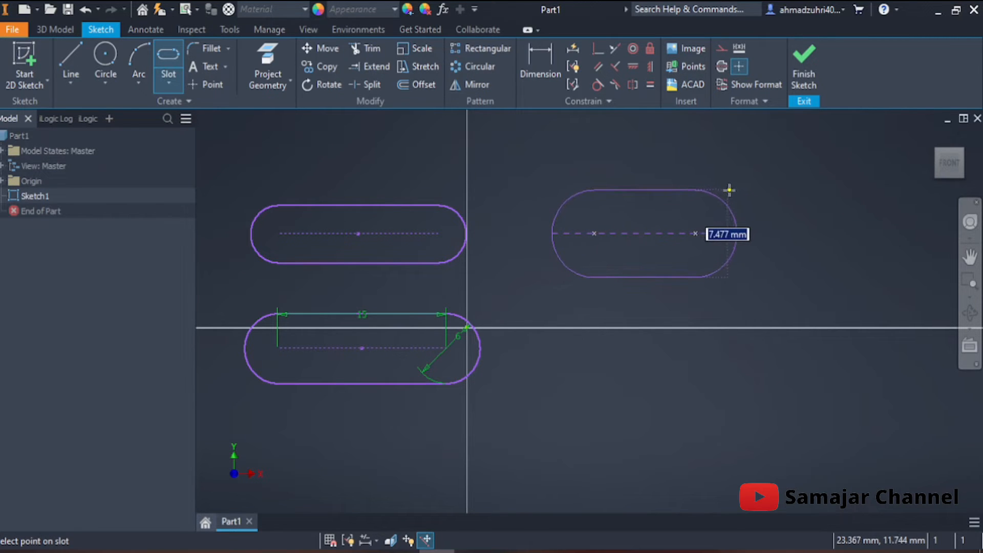
click(730, 190)
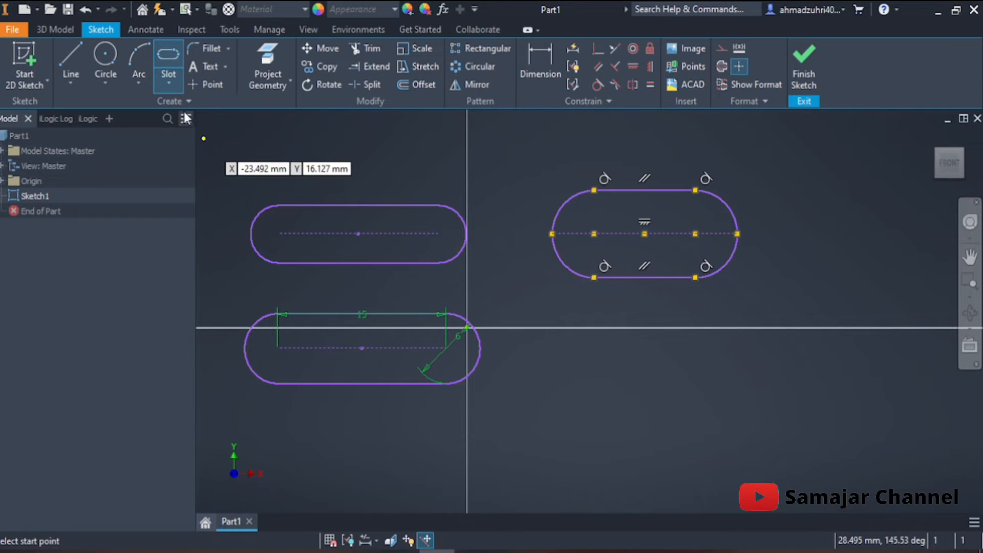
Draw a horizontal center-to-center slot to the right of the overall slot, about 13.6 mm between centers and about 6.2 mm wide
click(170, 90)
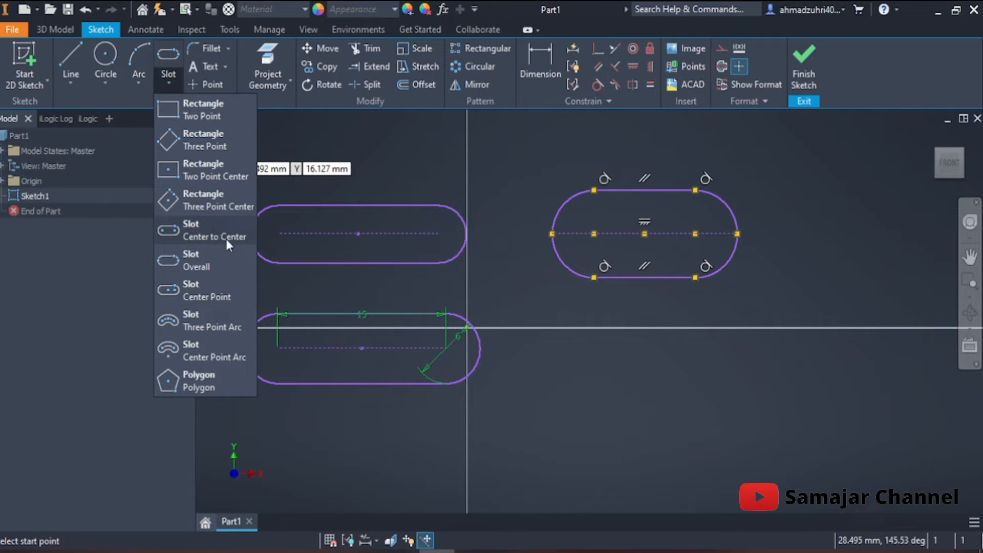
click(646, 345)
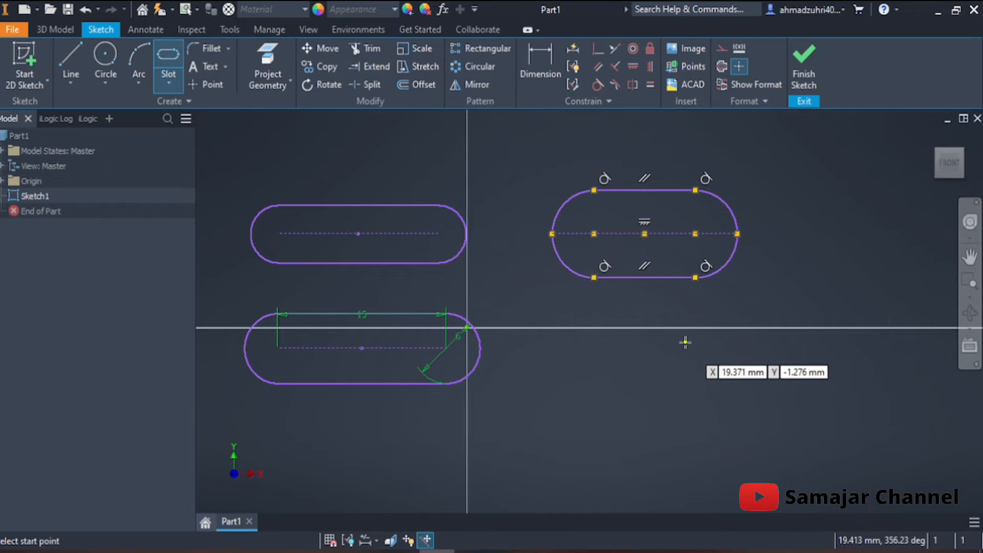
middle_drag(686, 345, 456, 363)
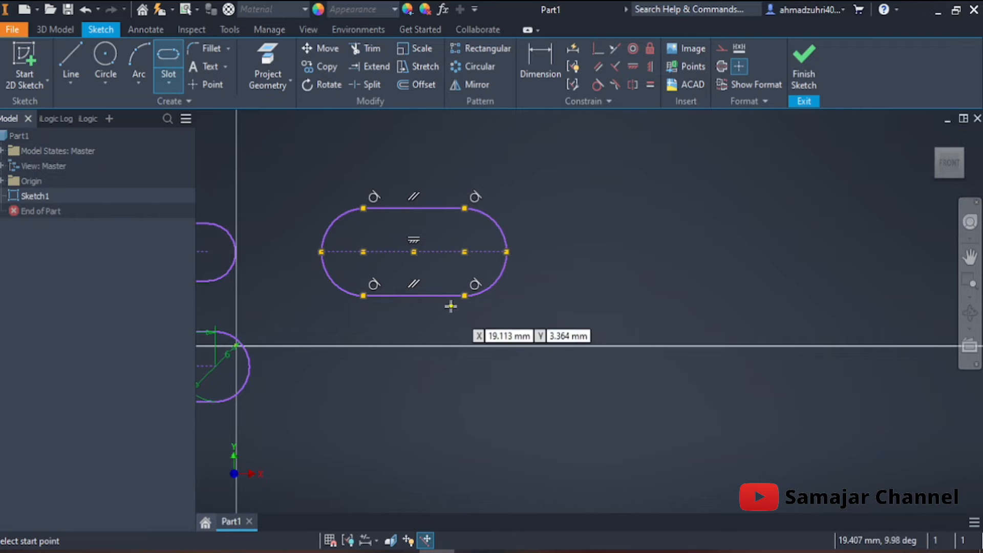
click(165, 84)
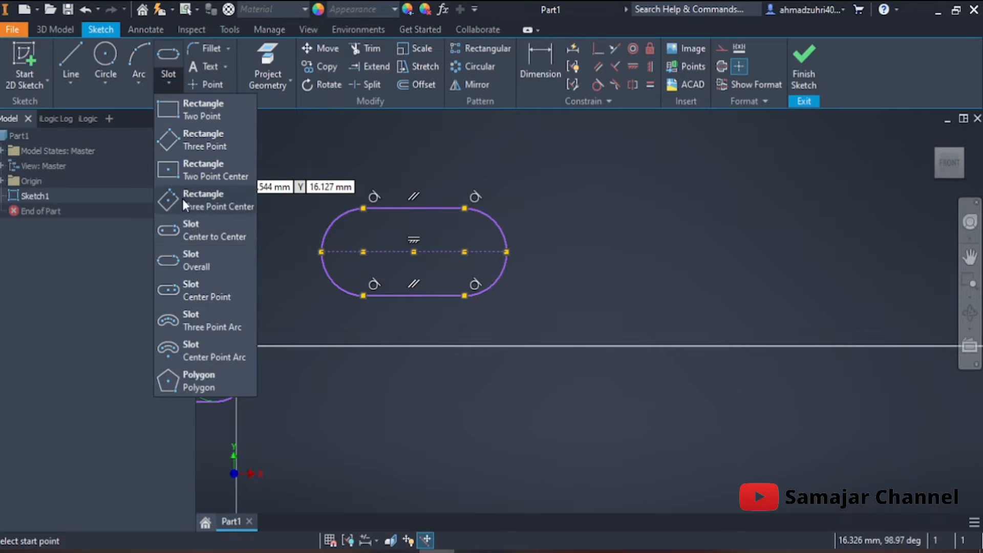
click(195, 233)
click(625, 251)
click(778, 251)
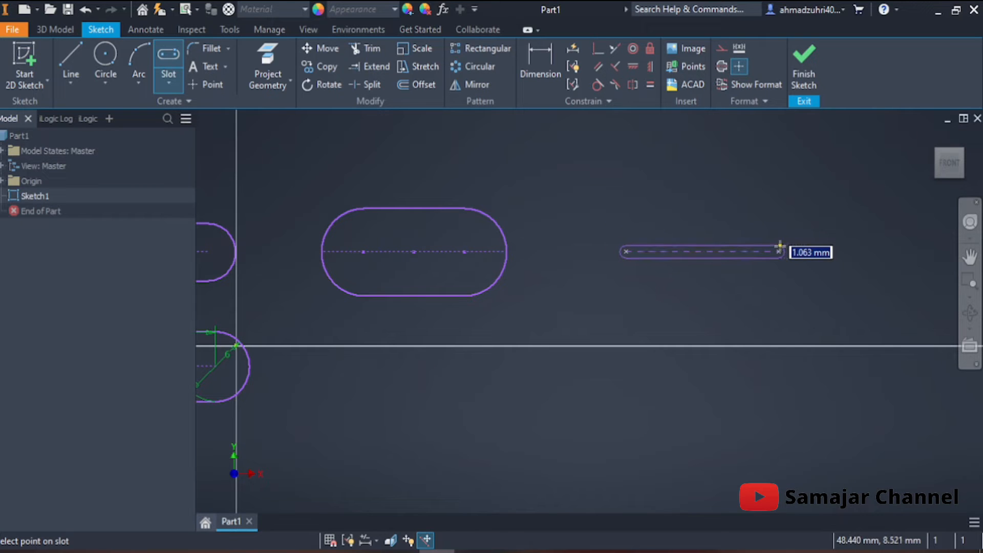
click(805, 228)
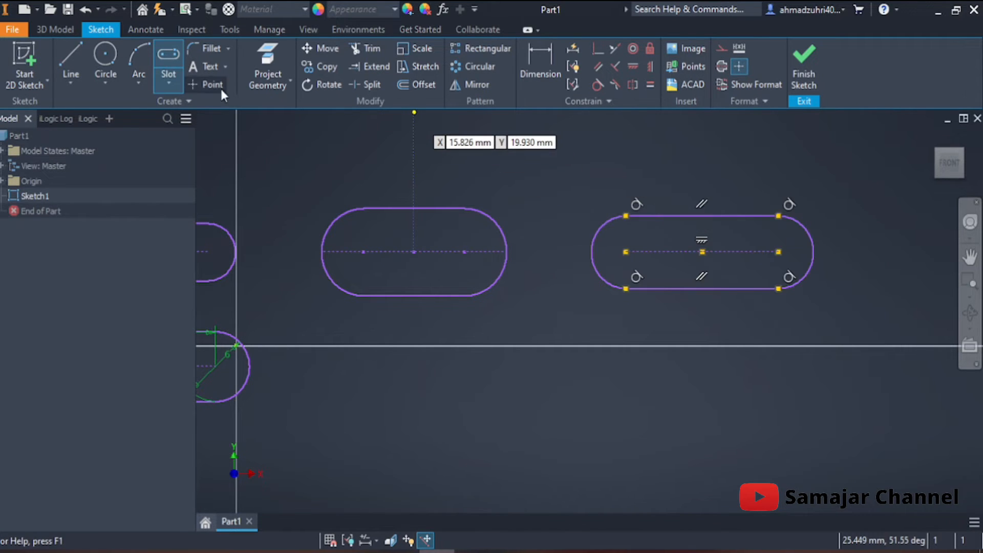
Draw an overall slot about 13.6 mm long directly below the newest center-to-center slot, aligning its ends with that slot's arc centers
click(174, 82)
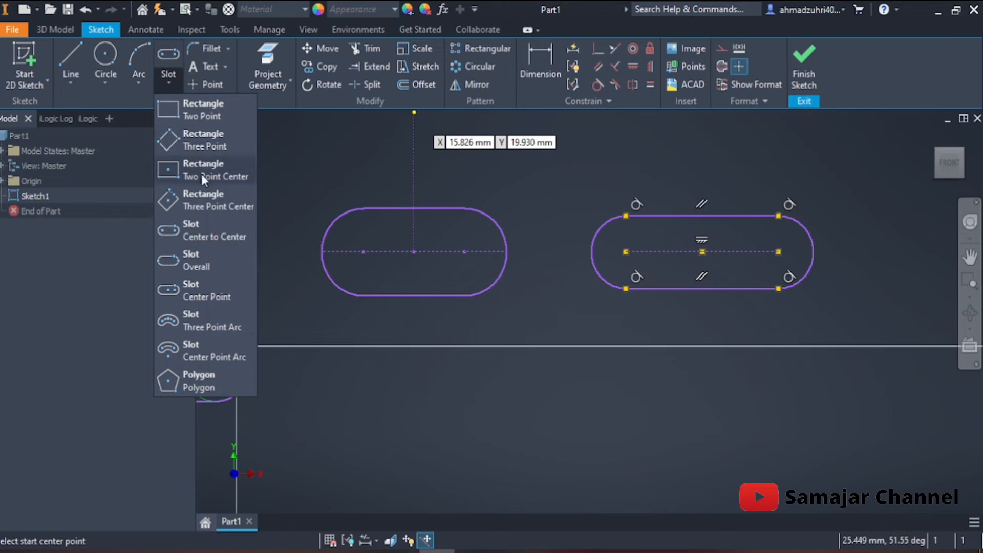
click(207, 257)
click(626, 374)
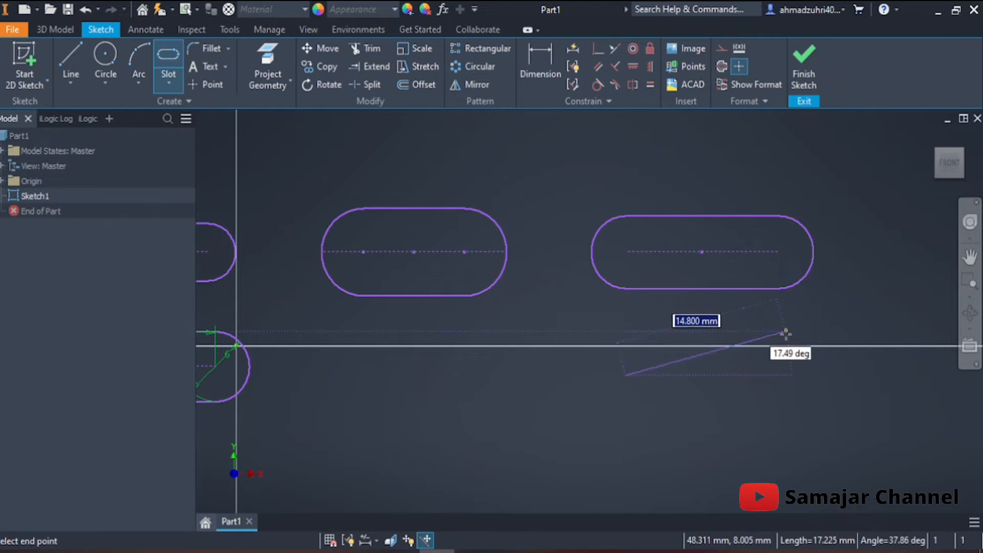
click(774, 374)
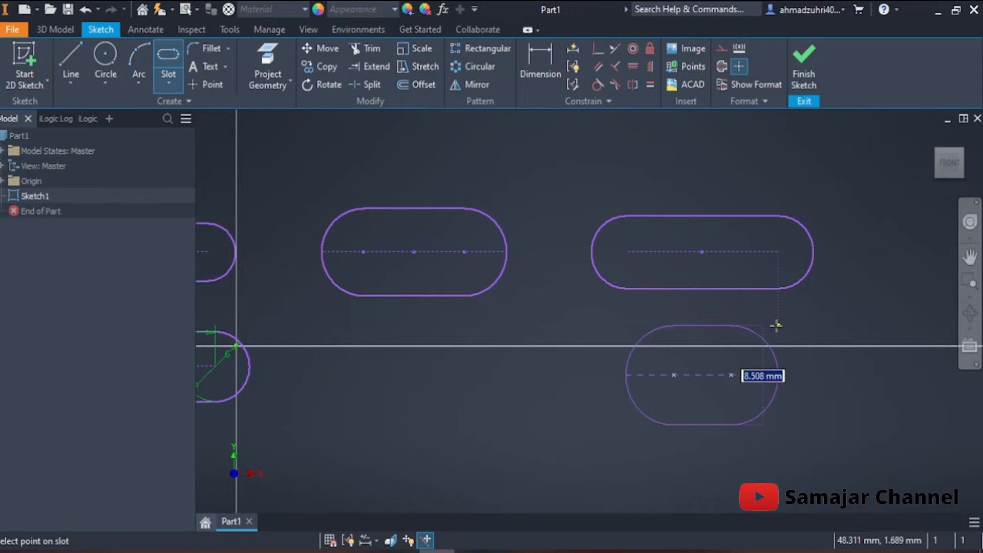
click(789, 336)
Draw a horizontal center-to-center slot to the right of the freehand pair, with 15 mm between centers and 7 mm width
mouse_move(803, 347)
middle_down()
mouse_move(719, 330)
mouse_move(582, 330)
middle_up()
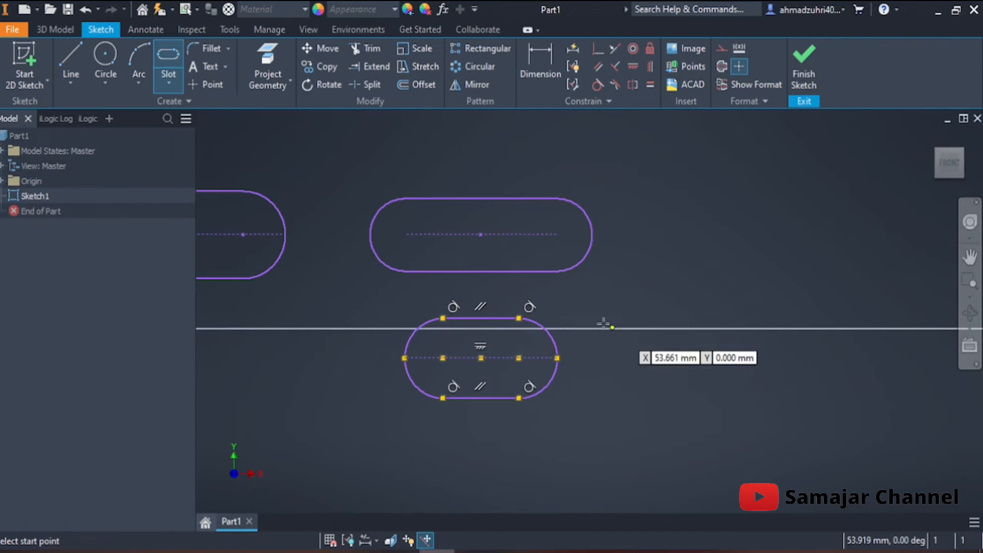
middle_drag(571, 293, 607, 314)
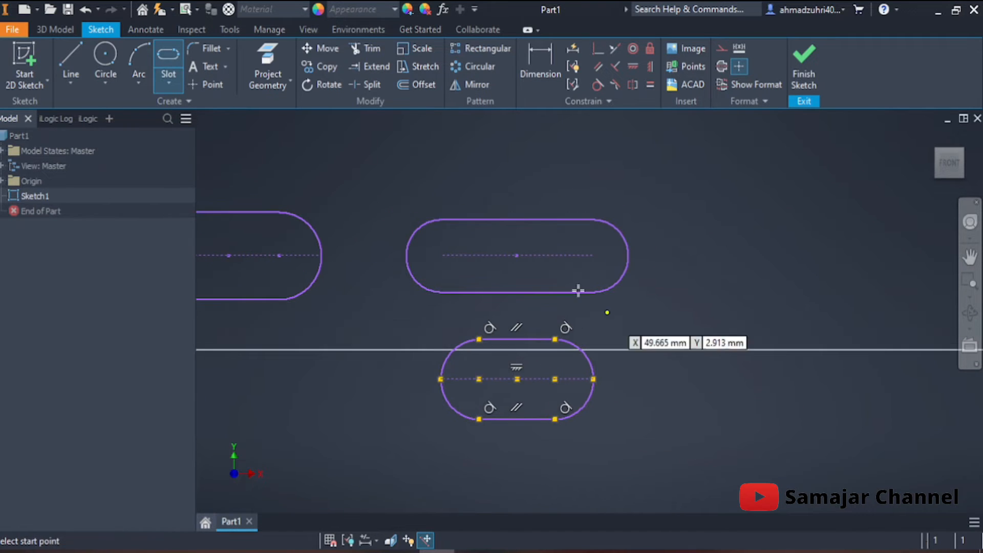
click(170, 81)
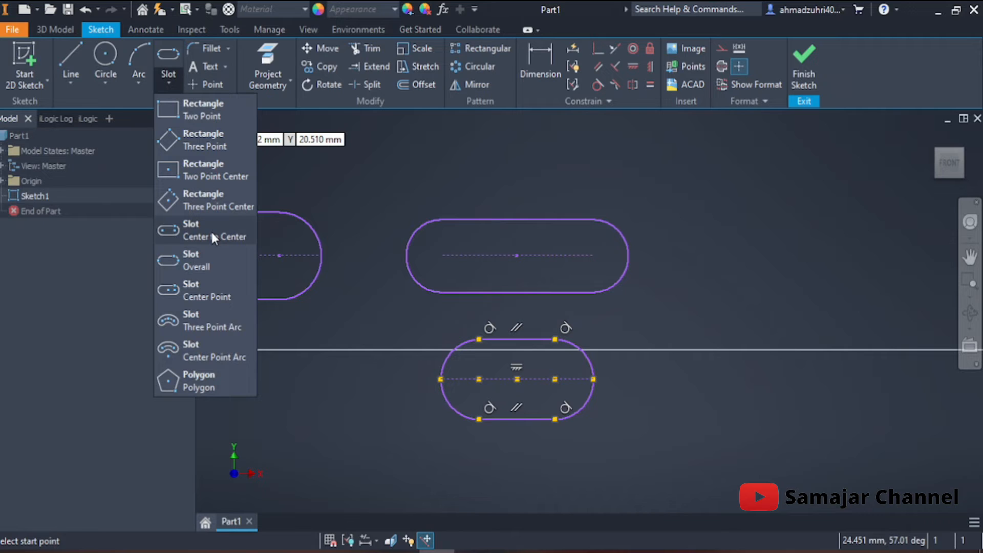
mouse_move(811, 366)
middle_down()
mouse_move(695, 380)
mouse_move(500, 275)
middle_up()
click(460, 254)
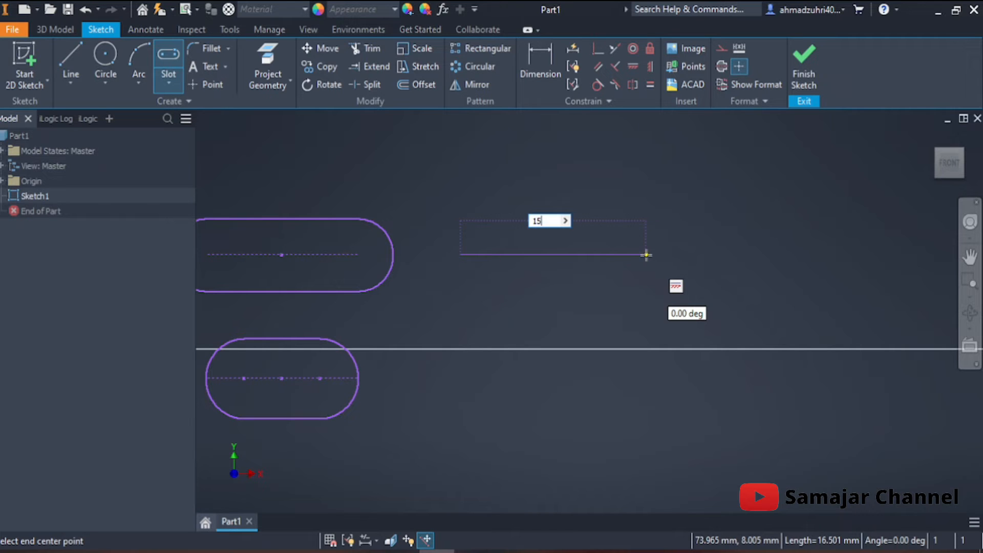
click(629, 254)
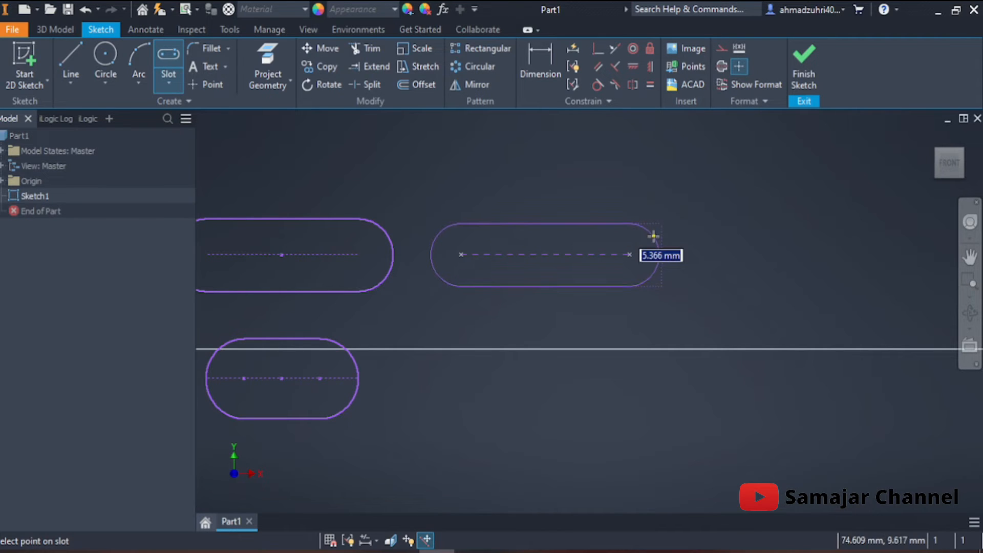
text(7)
key(Return)
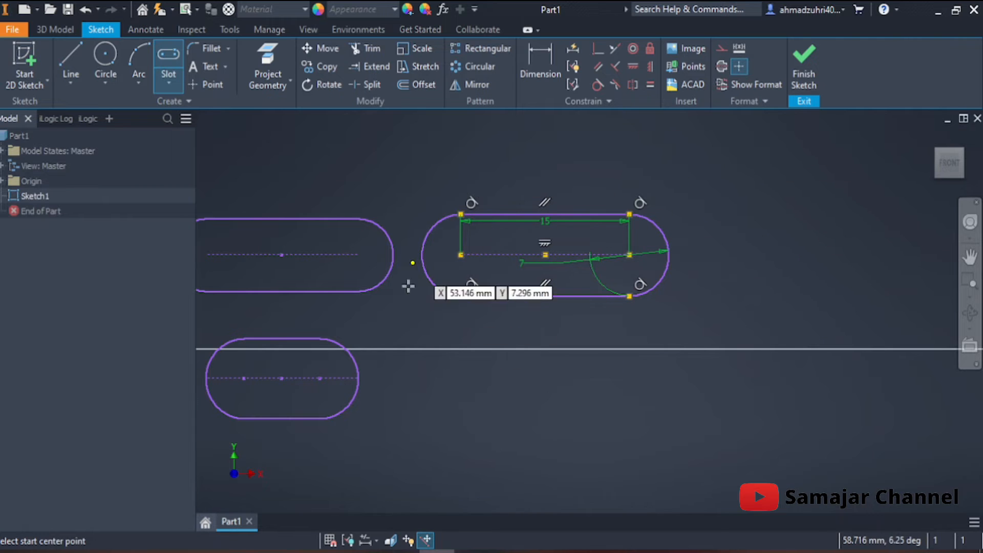
Draw a horizontal overall slot directly below the dimensioned center-to-center slot, aligned with its start center, 15 mm long and 7 mm wide
click(173, 83)
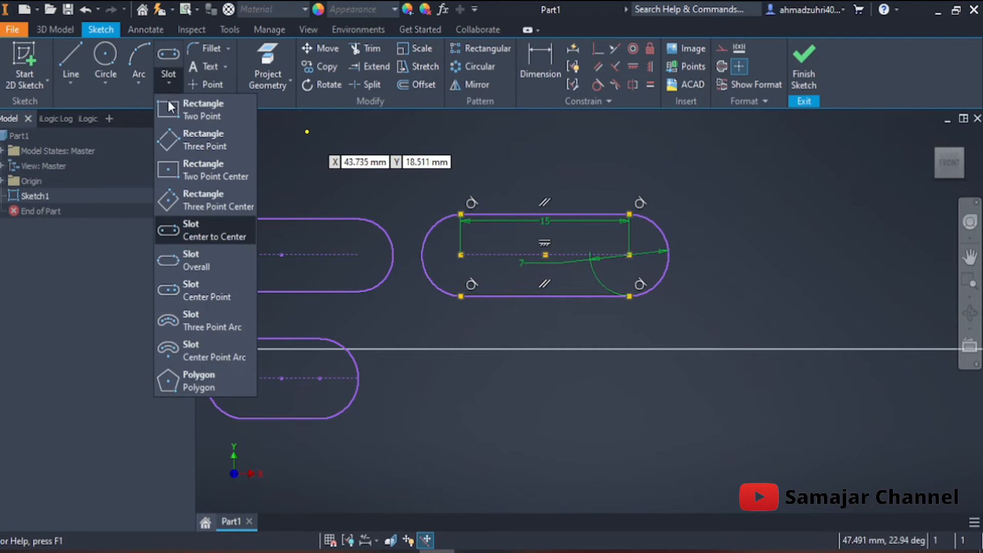
click(191, 260)
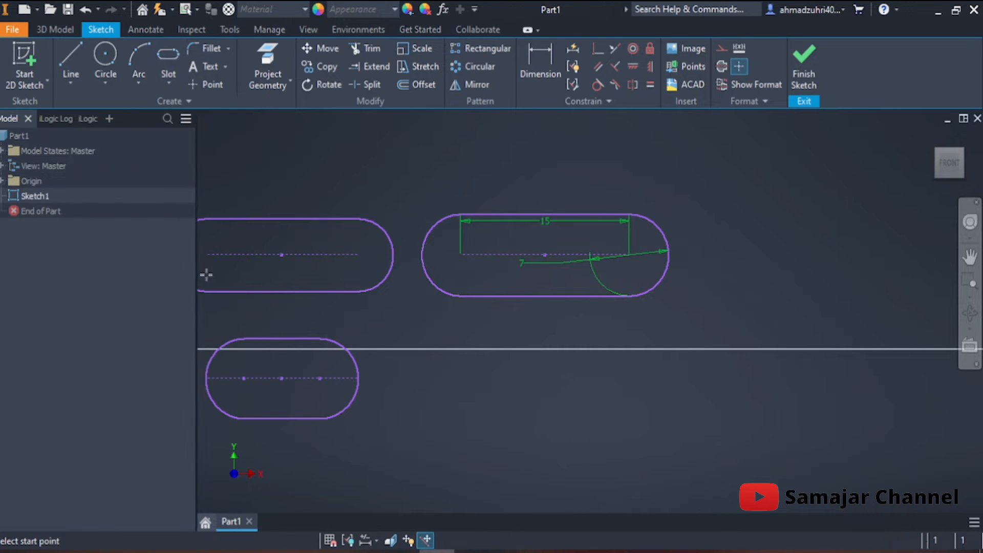
click(460, 379)
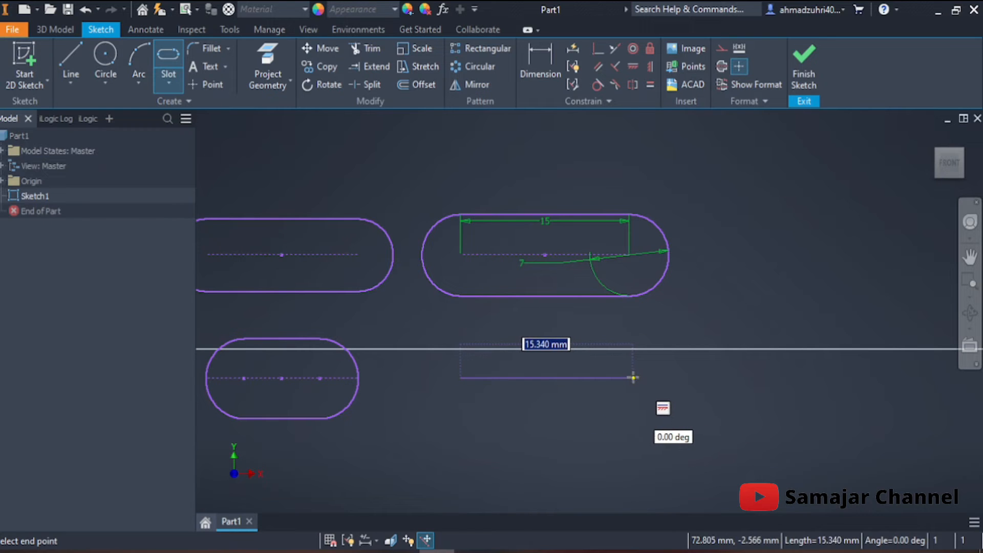
text(15)
key(Return)
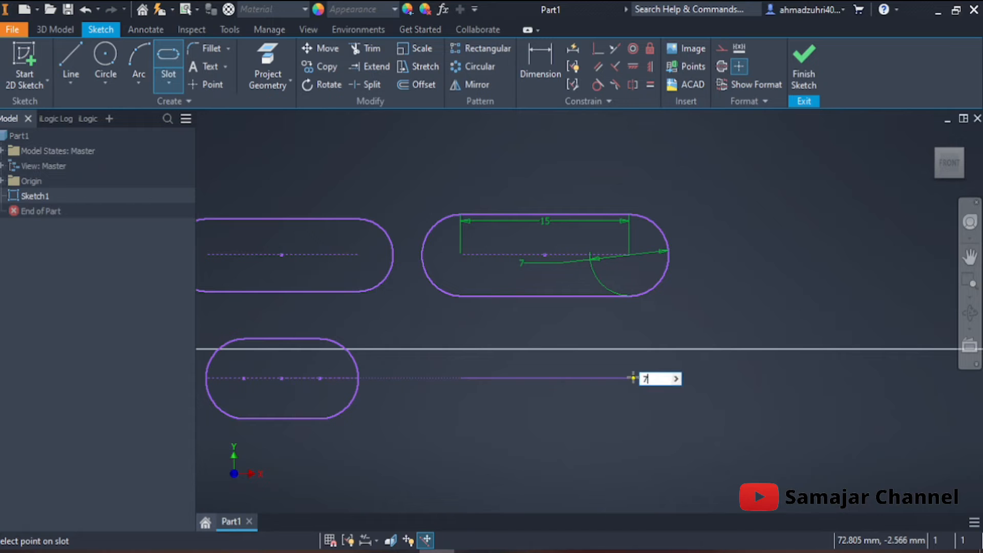
key(Return)
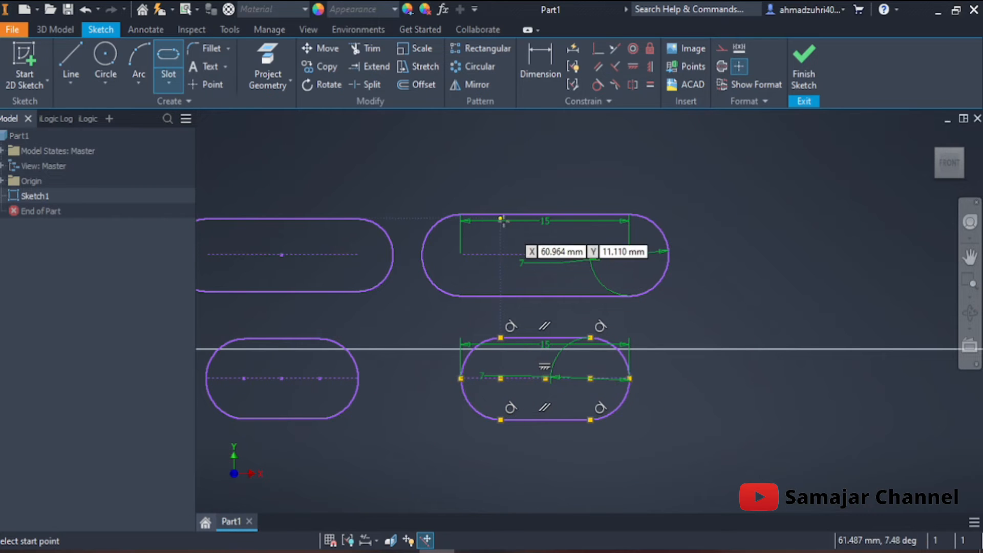
click(169, 82)
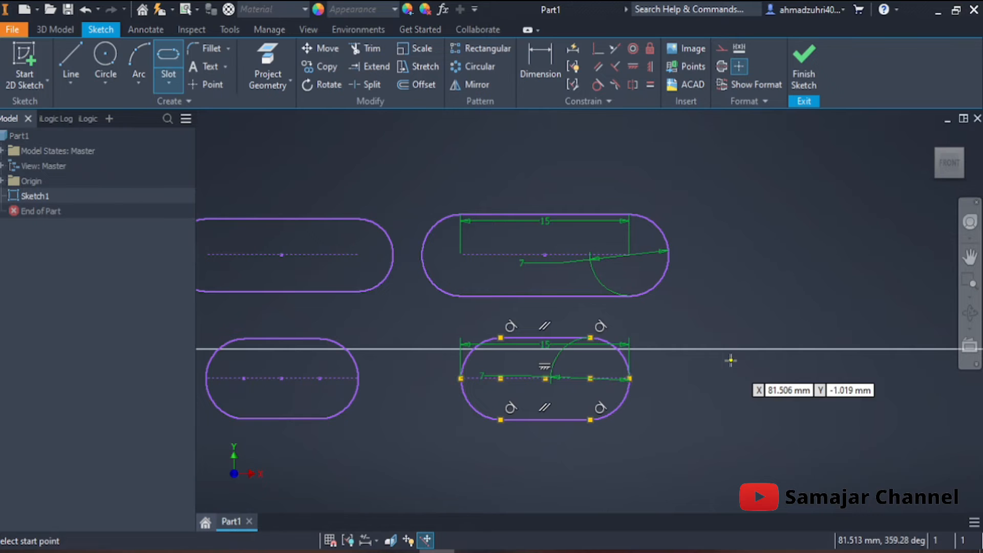
middle_drag(732, 360, 724, 345)
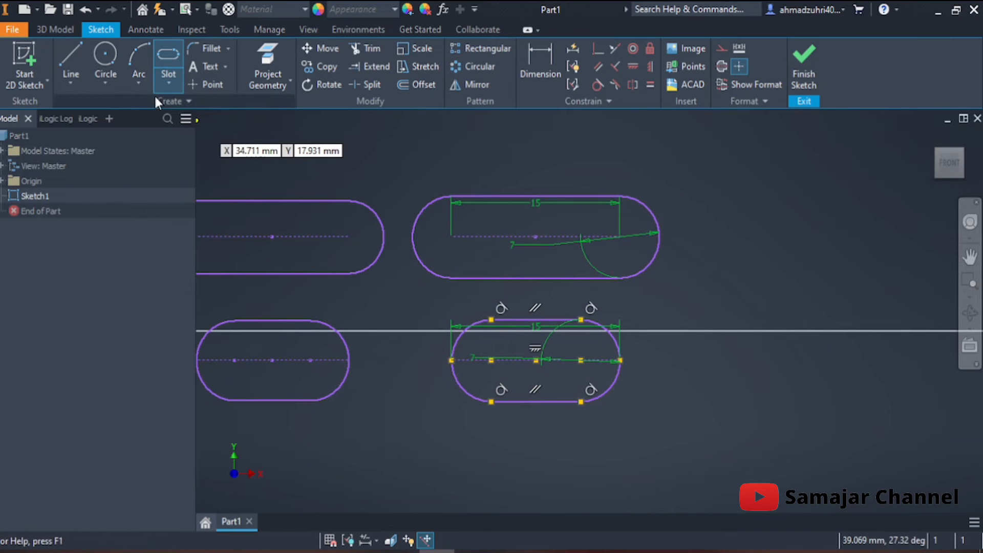
click(174, 82)
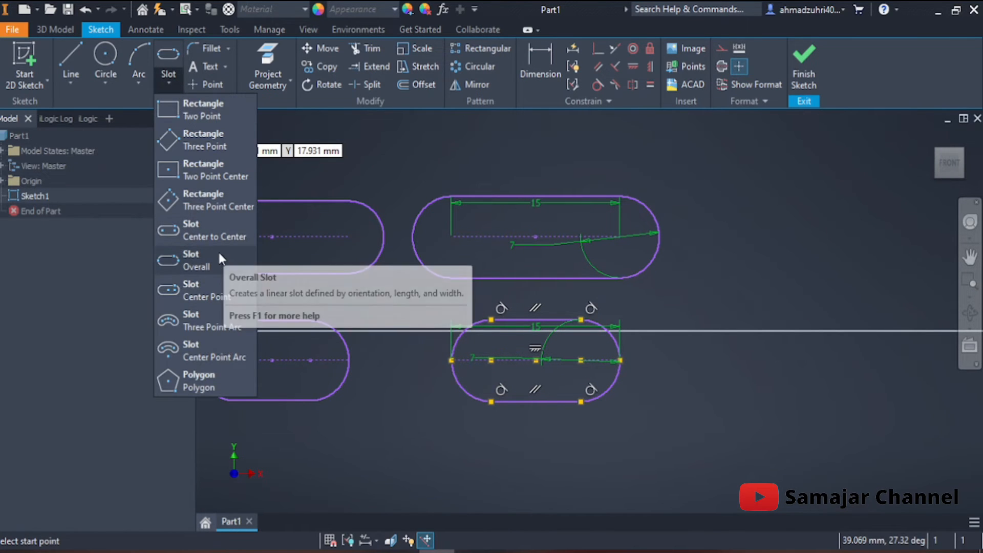
click(685, 342)
middle_drag(673, 360, 652, 318)
click(175, 81)
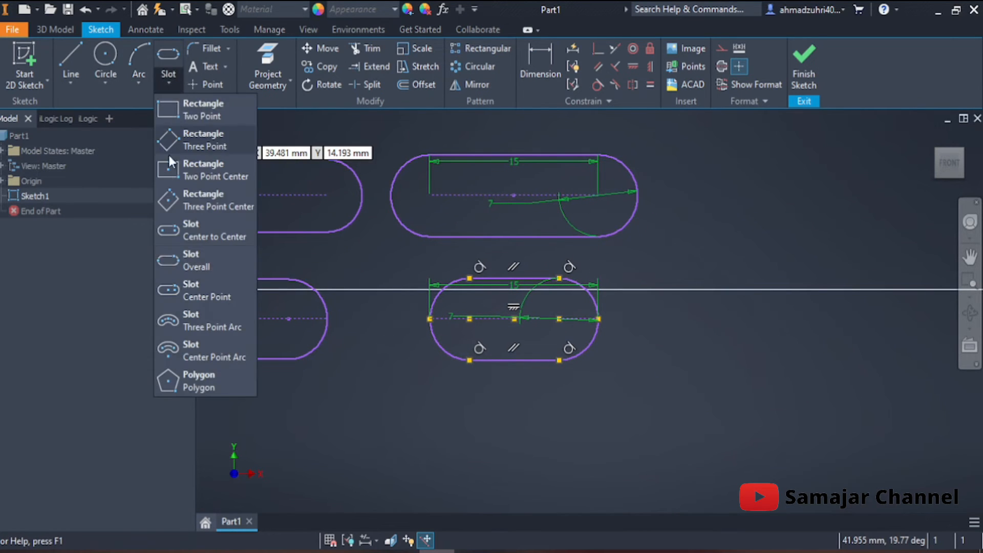
click(208, 290)
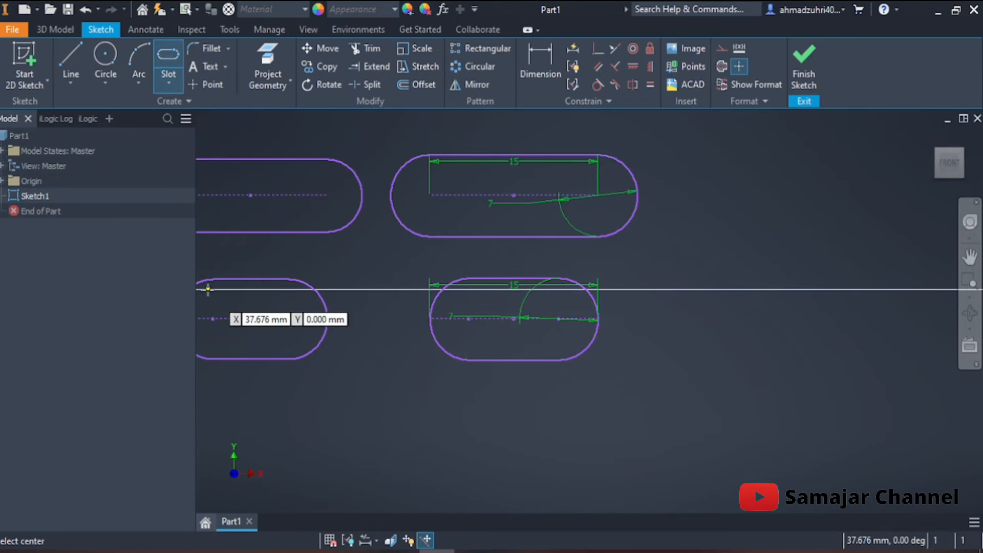
middle_drag(566, 373, 525, 291)
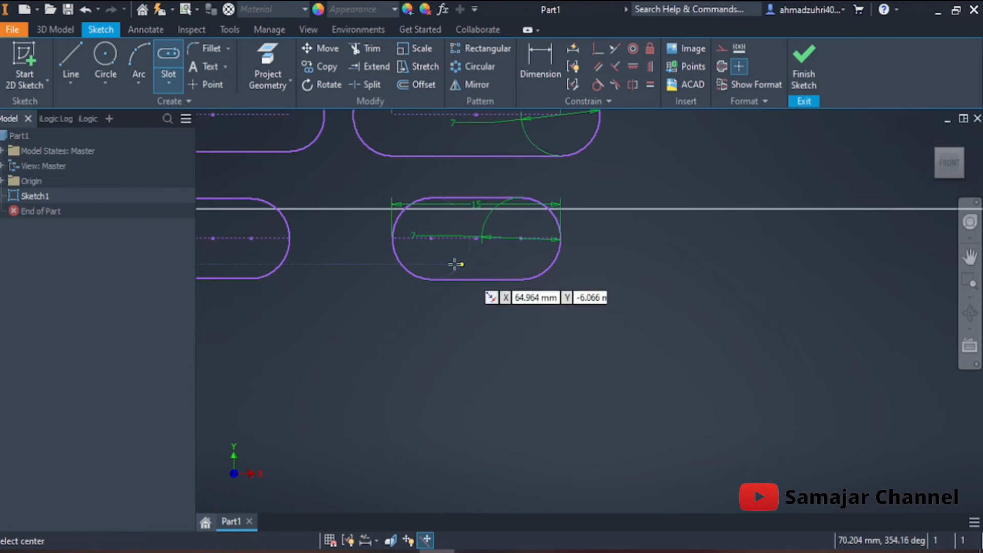
middle_drag(456, 287, 456, 310)
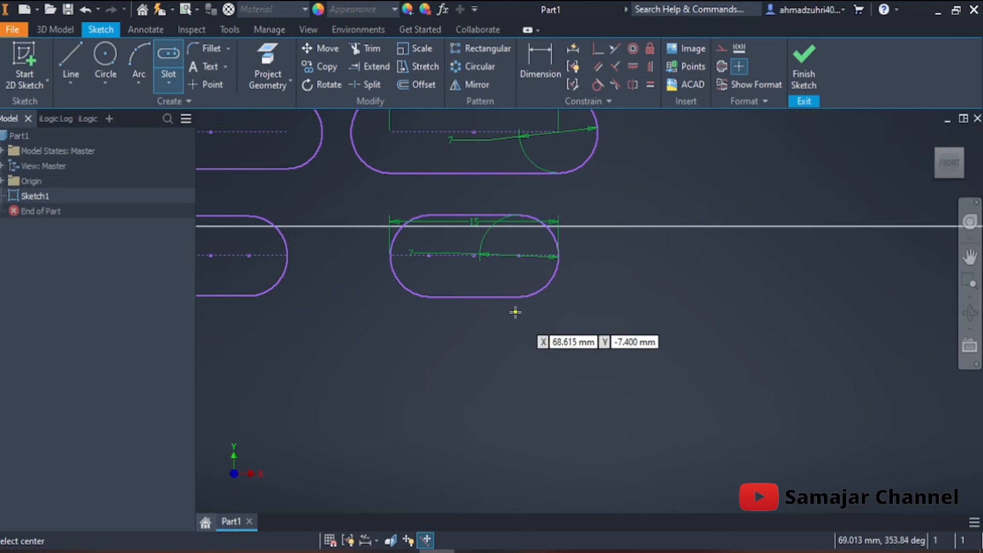
middle_drag(515, 313, 511, 340)
Draw a horizontal center-to-center slot above the upper freehand slot, starting in line with its start center, about 14 mm between centers
click(169, 86)
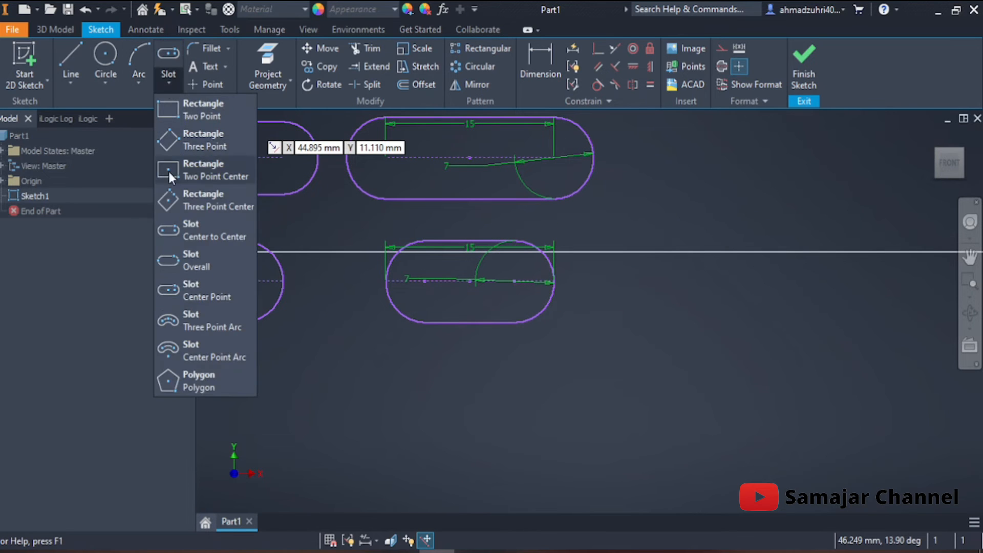
click(193, 238)
mouse_move(522, 215)
middle_down()
mouse_move(753, 274)
mouse_move(791, 241)
middle_up()
middle_drag(458, 259, 465, 394)
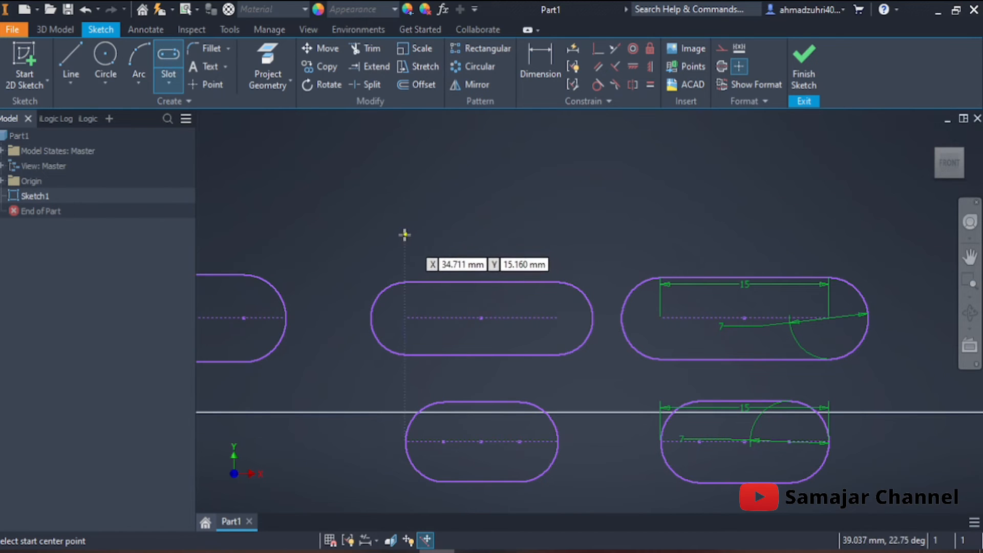
click(407, 205)
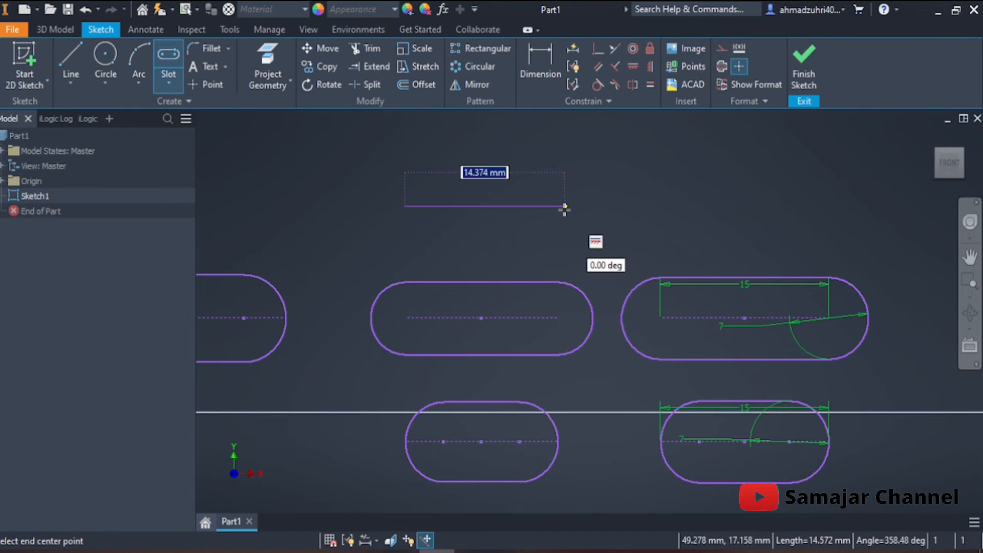
click(563, 207)
click(564, 173)
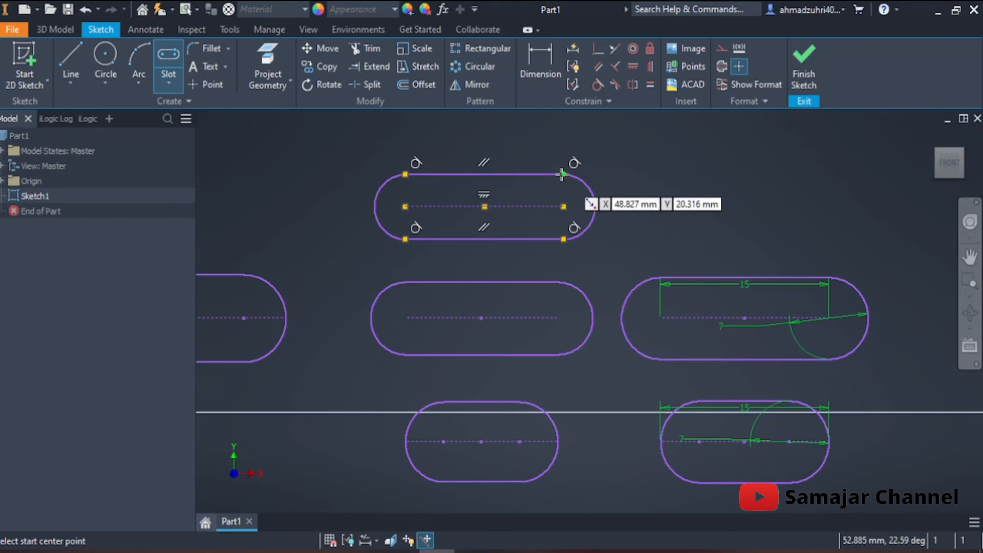
Draw a horizontal center point slot above the newest slot, about 13.6 mm from midpoint to end center and about 5.5 mm wide
middle_drag(519, 187, 537, 213)
click(170, 83)
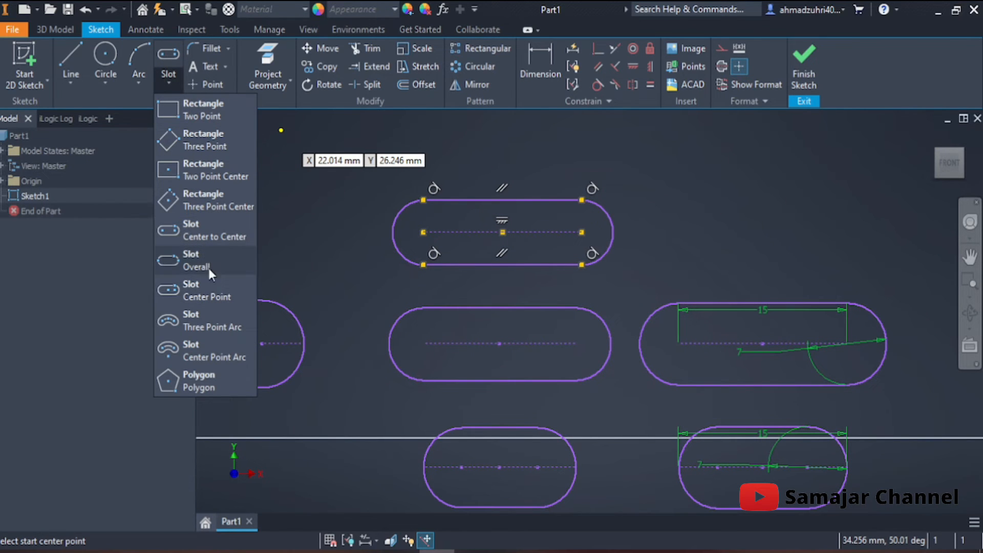
click(215, 288)
middle_drag(367, 277, 346, 327)
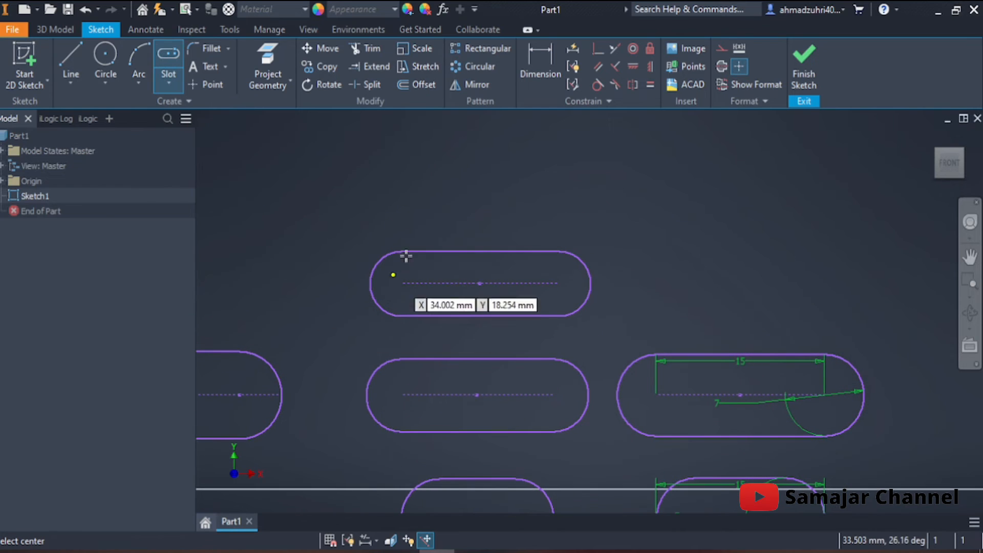
click(399, 193)
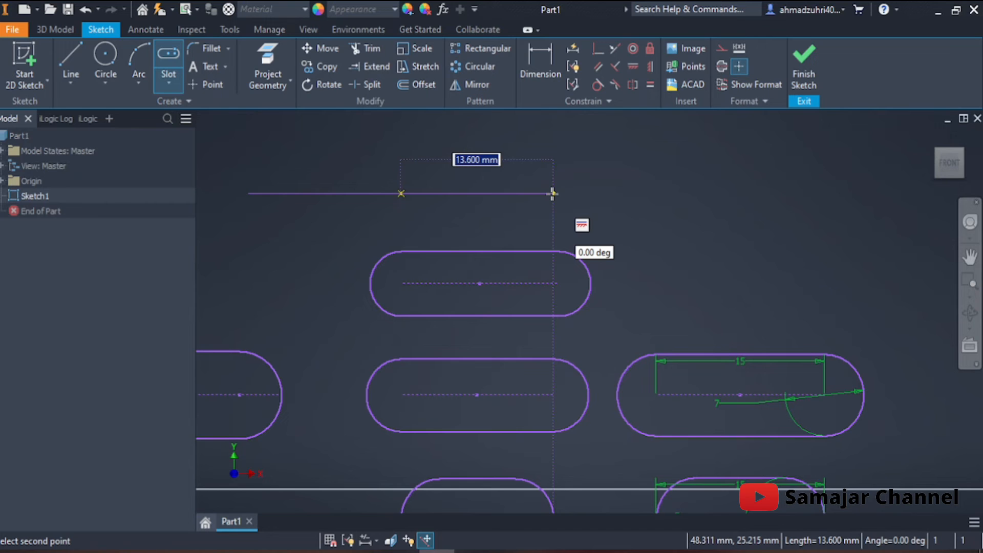
click(552, 193)
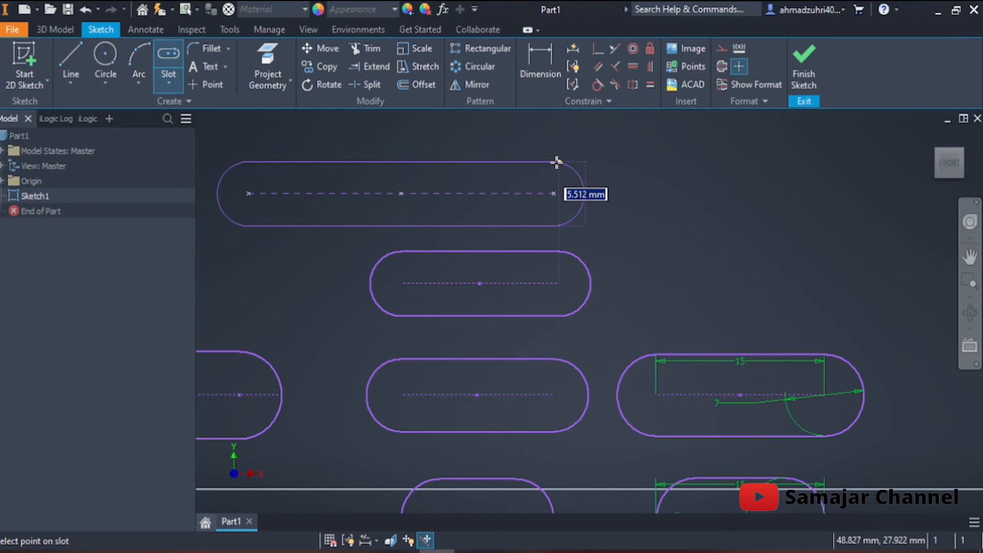
click(556, 163)
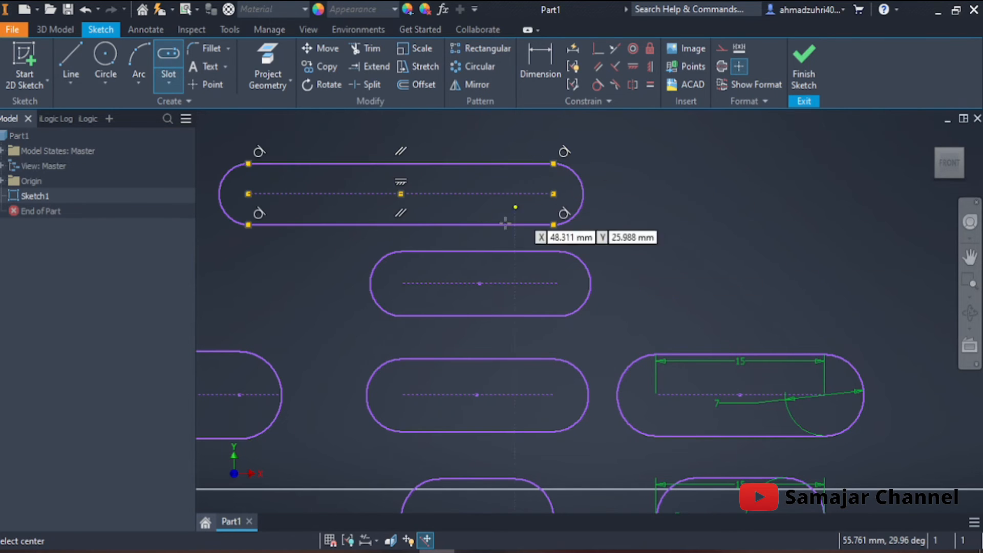
Draw a horizontal center point slot below the 15 mm overall slot, midpoints aligned, 15 mm from midpoint to end center and 7 mm wide
middle_drag(612, 272, 420, 122)
middle_drag(667, 471, 659, 415)
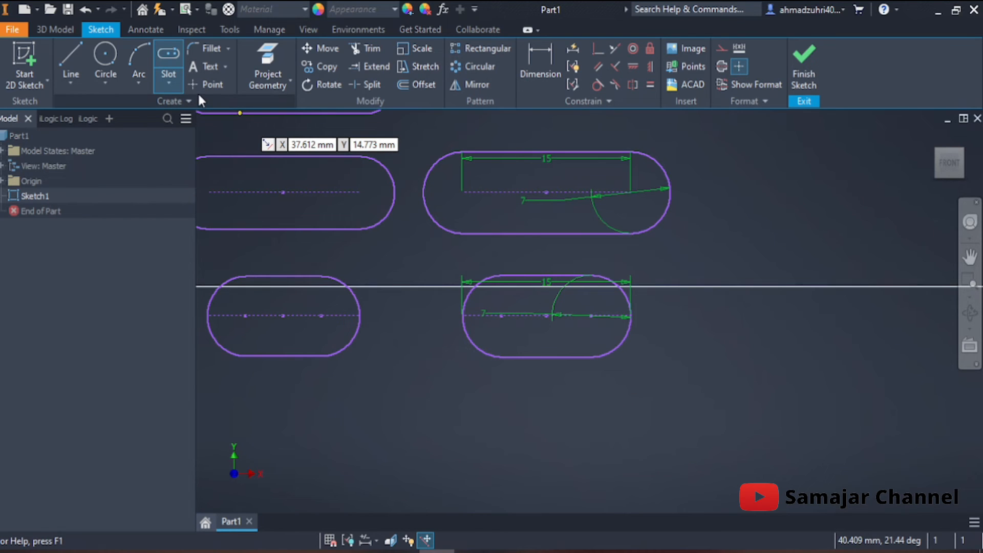
click(173, 83)
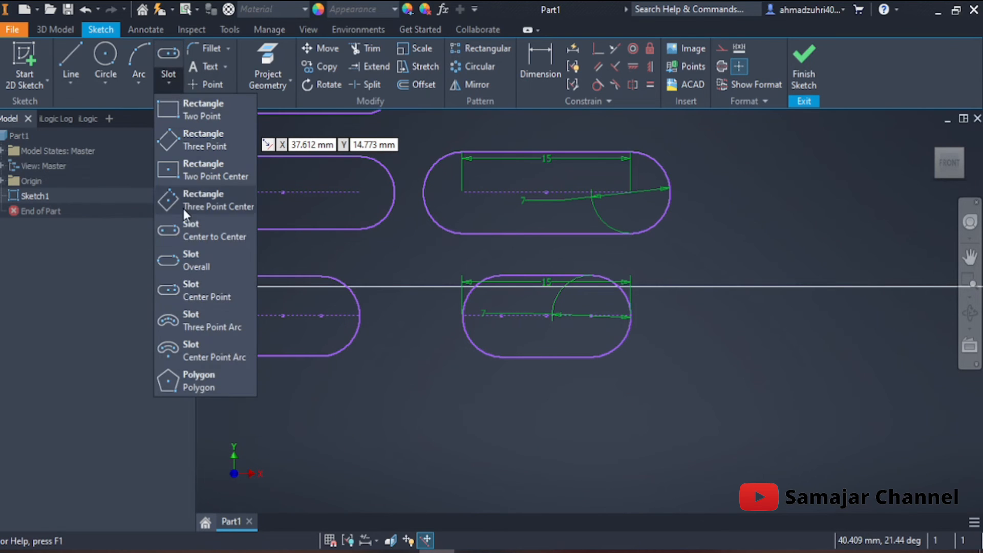
click(204, 296)
click(547, 408)
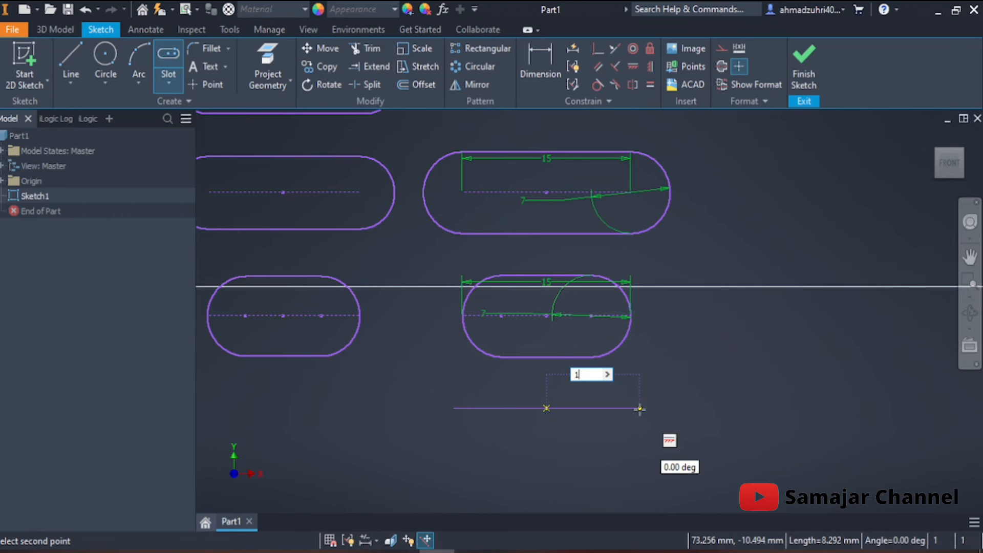
text(15)
key(Return)
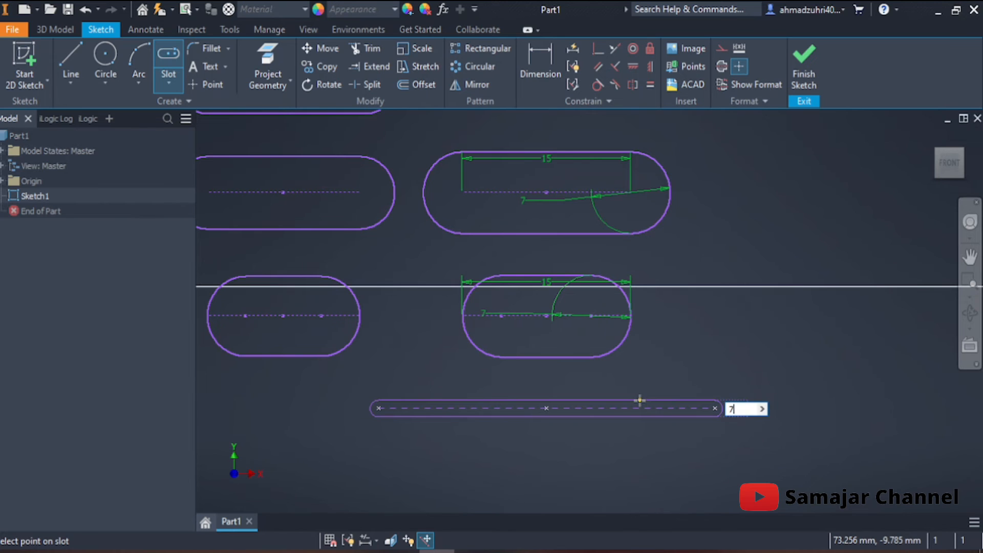
text(7)
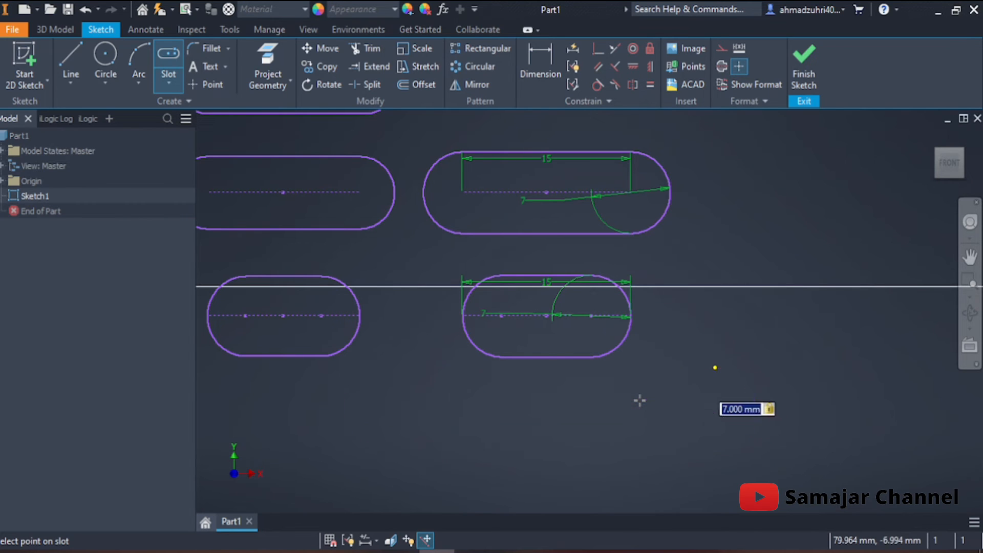
key(Return)
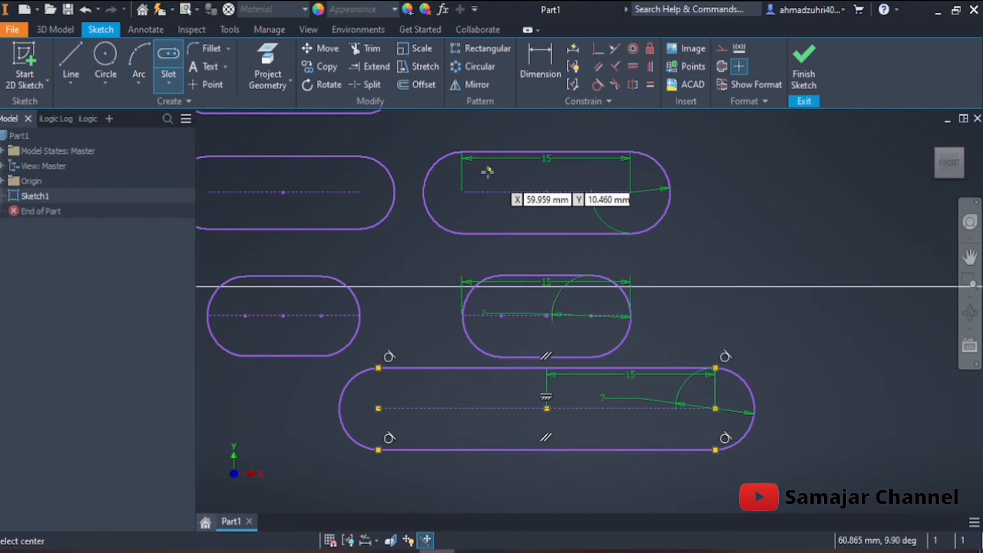
click(463, 192)
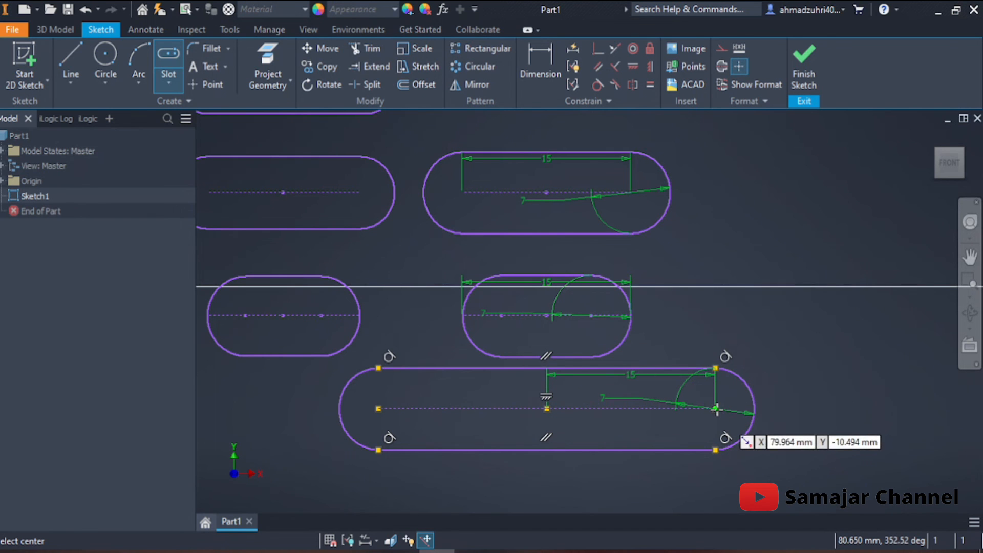
mouse_move(687, 285)
middle_down()
mouse_move(584, 249)
mouse_move(579, 267)
middle_up()
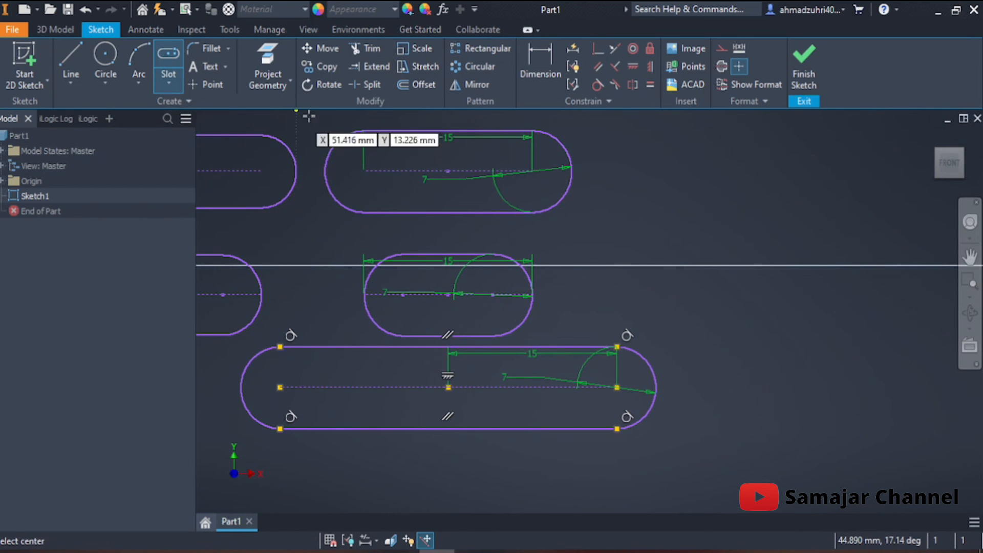
click(165, 90)
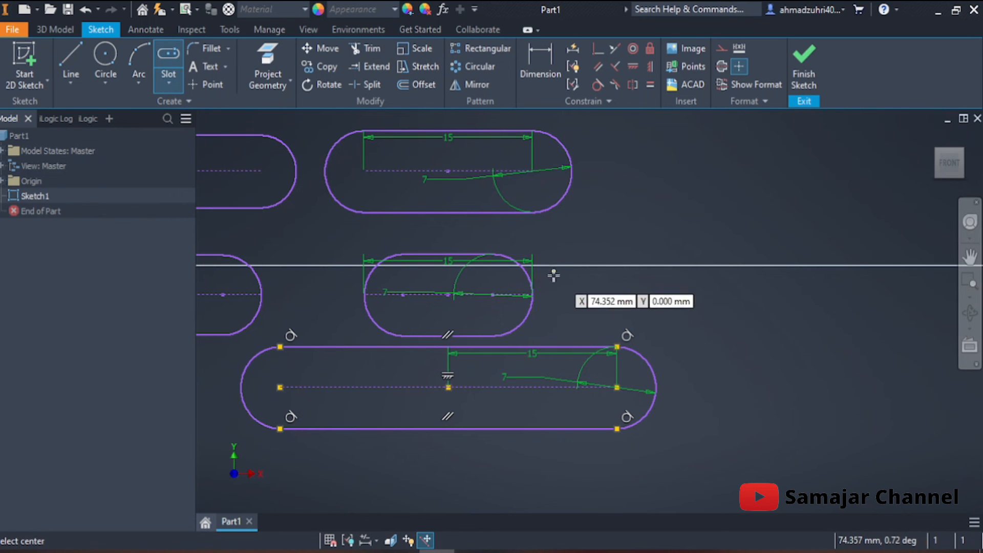
middle_drag(555, 284, 582, 272)
mouse_move(686, 292)
middle_down()
mouse_move(702, 303)
mouse_move(753, 304)
middle_up()
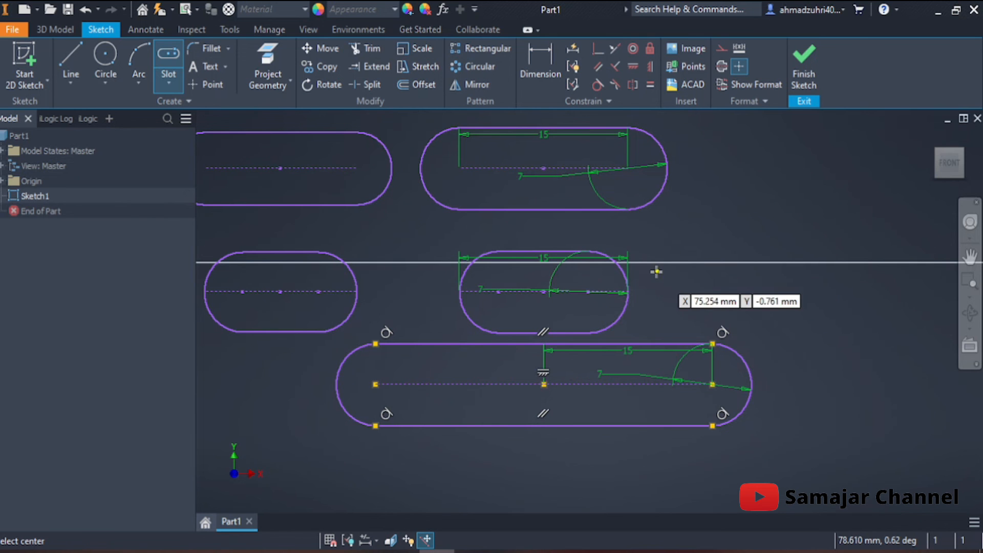
middle_drag(658, 255, 522, 297)
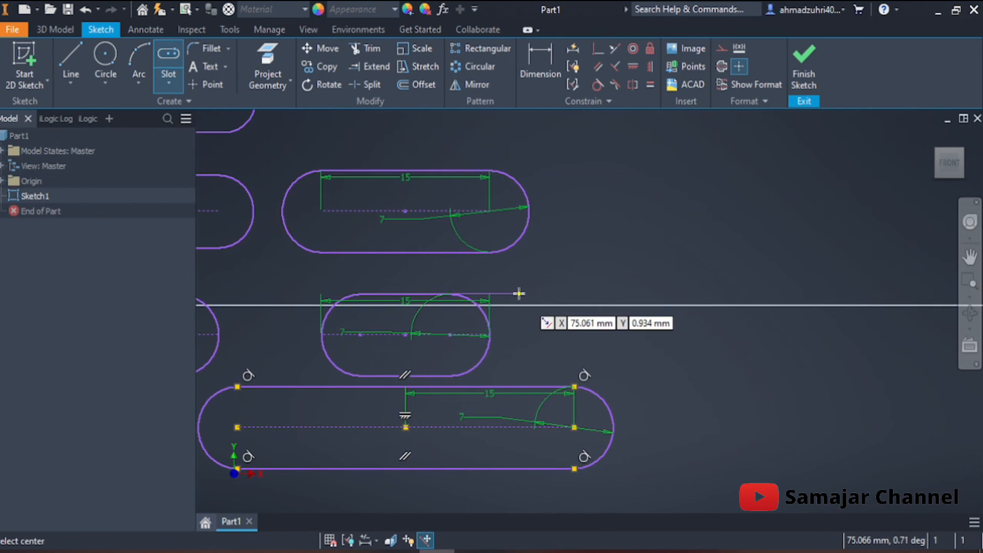